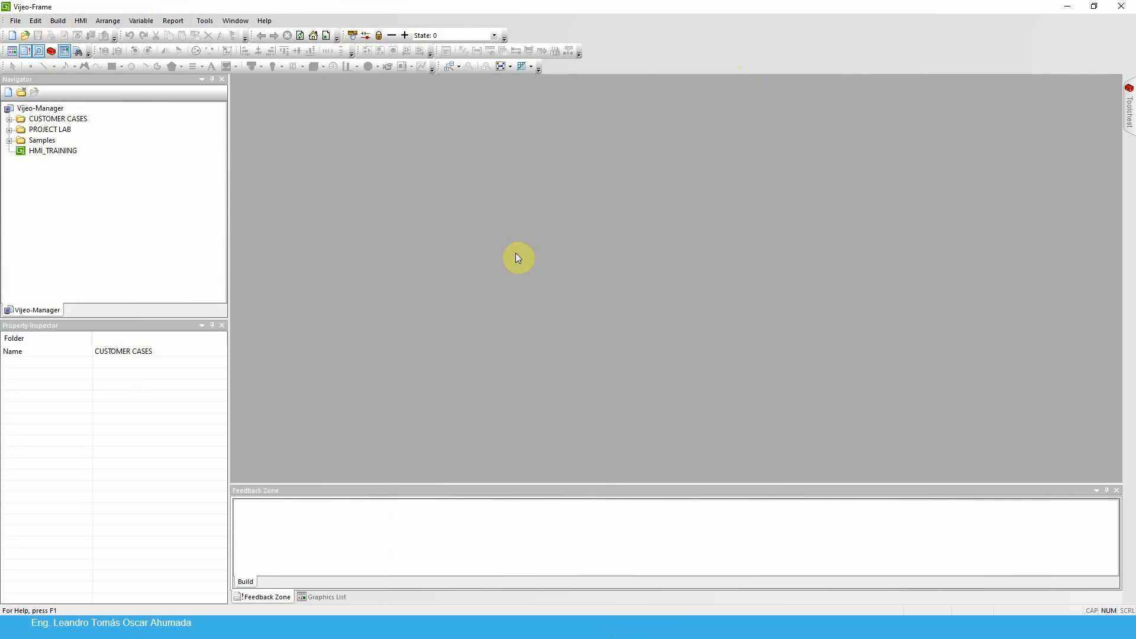
Start a new single-target project named HMI_M172_TRAINING, leaving the description empty, and continue to the target settings
right_click(40, 109)
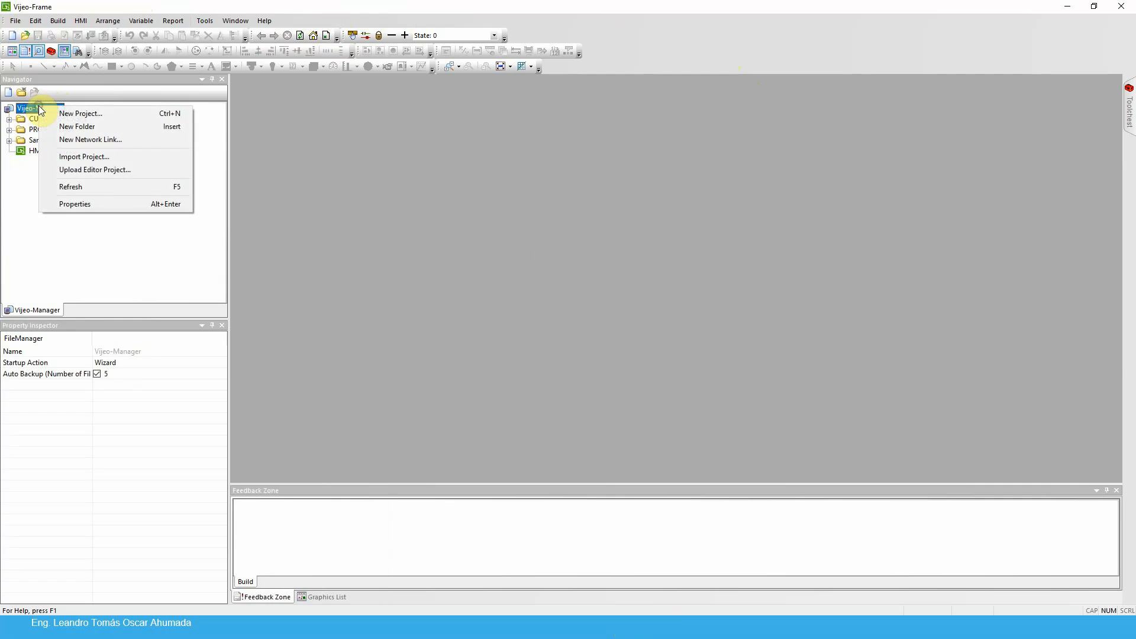
click(91, 115)
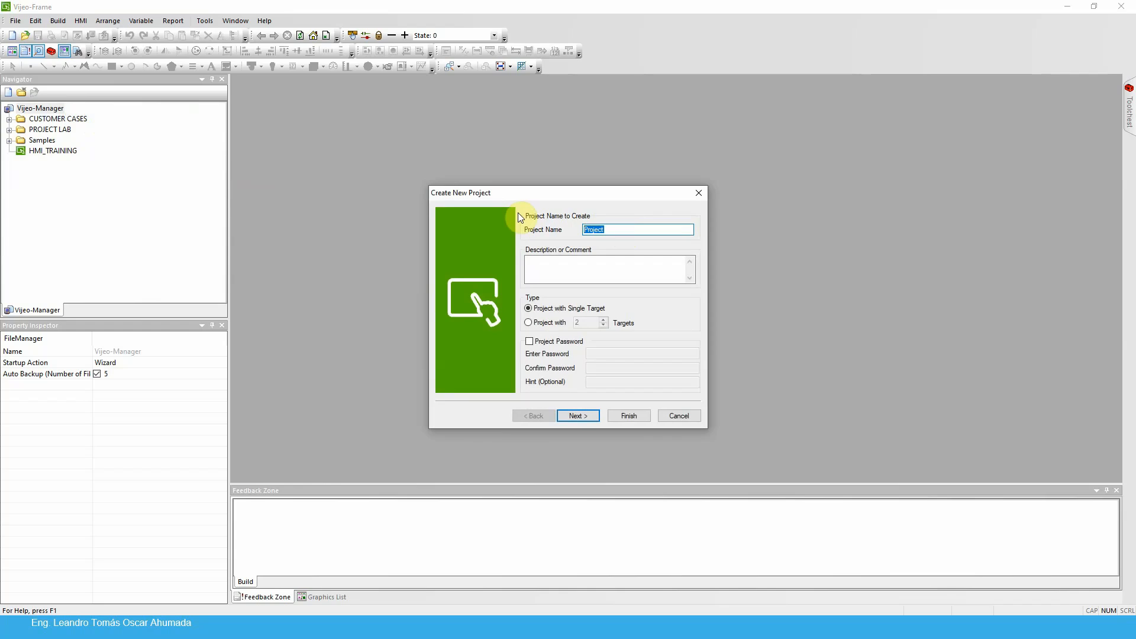
text(HMI_M172_TRAINING)
click(528, 308)
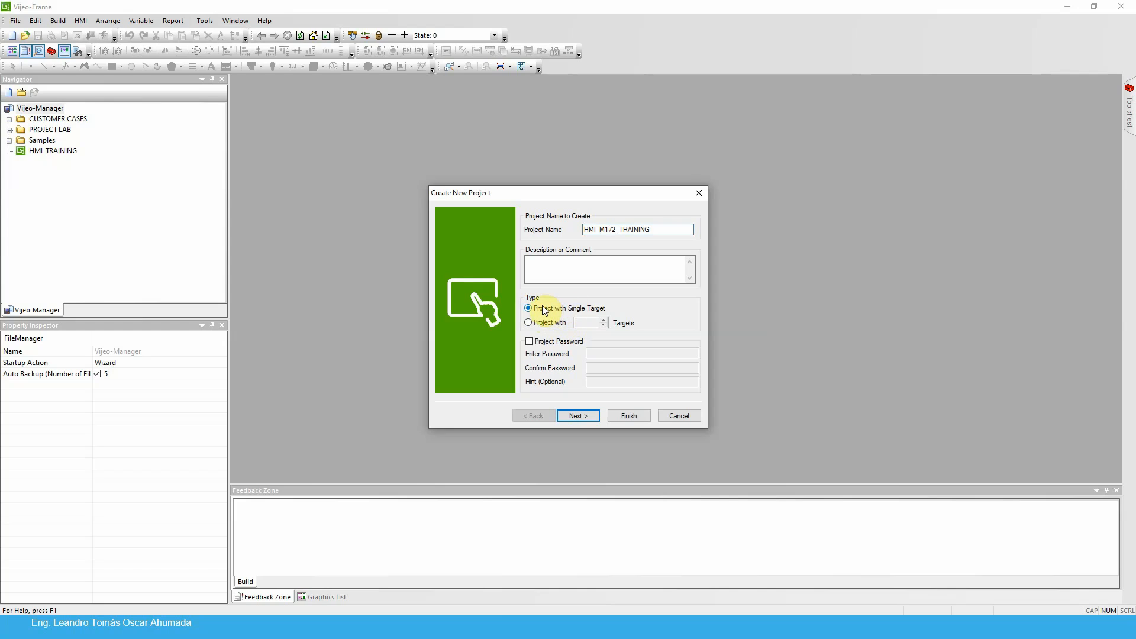
click(563, 269)
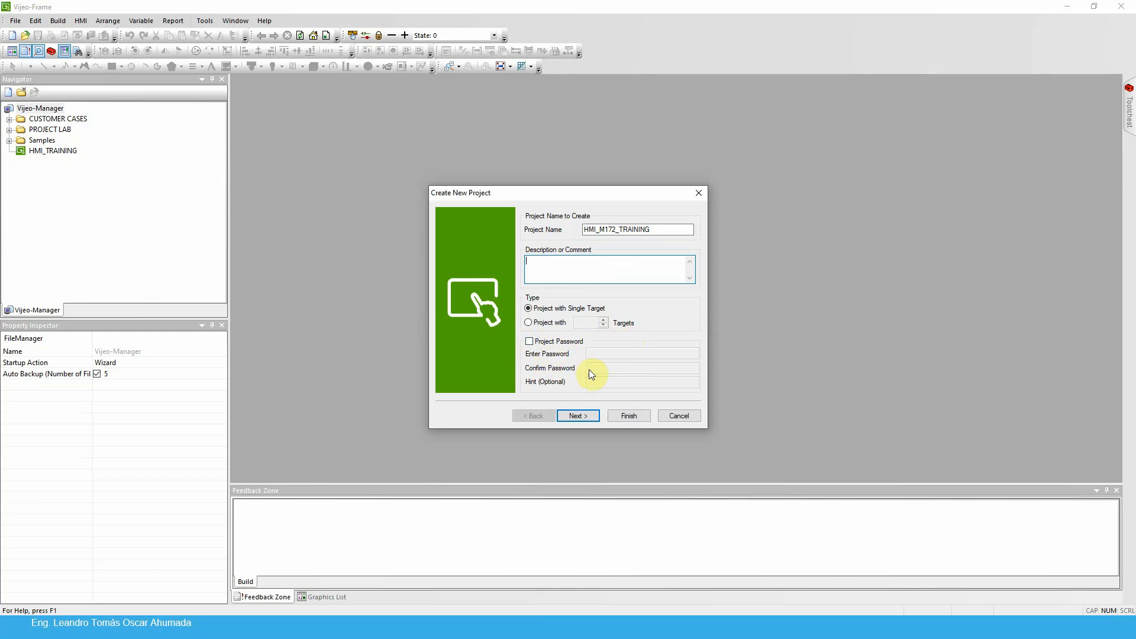
click(578, 416)
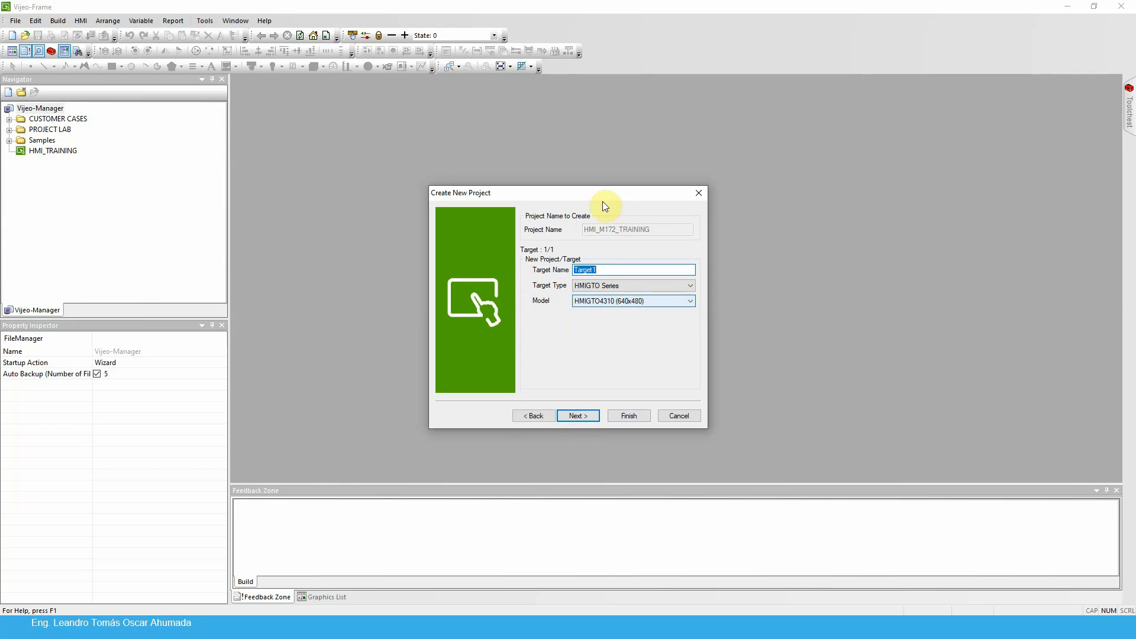
Name the target HMI_TRAINING, keep the HMIGTO Series type and HMIGTO4310 (640x480) model, and continue to the IP address settings
click(627, 288)
click(627, 286)
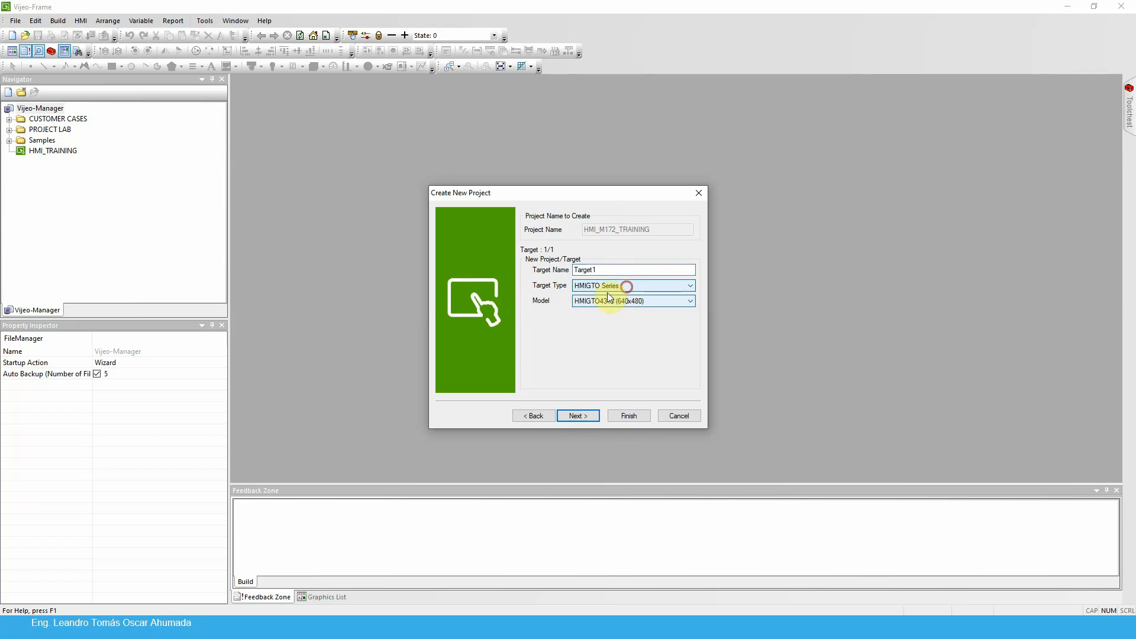
click(631, 286)
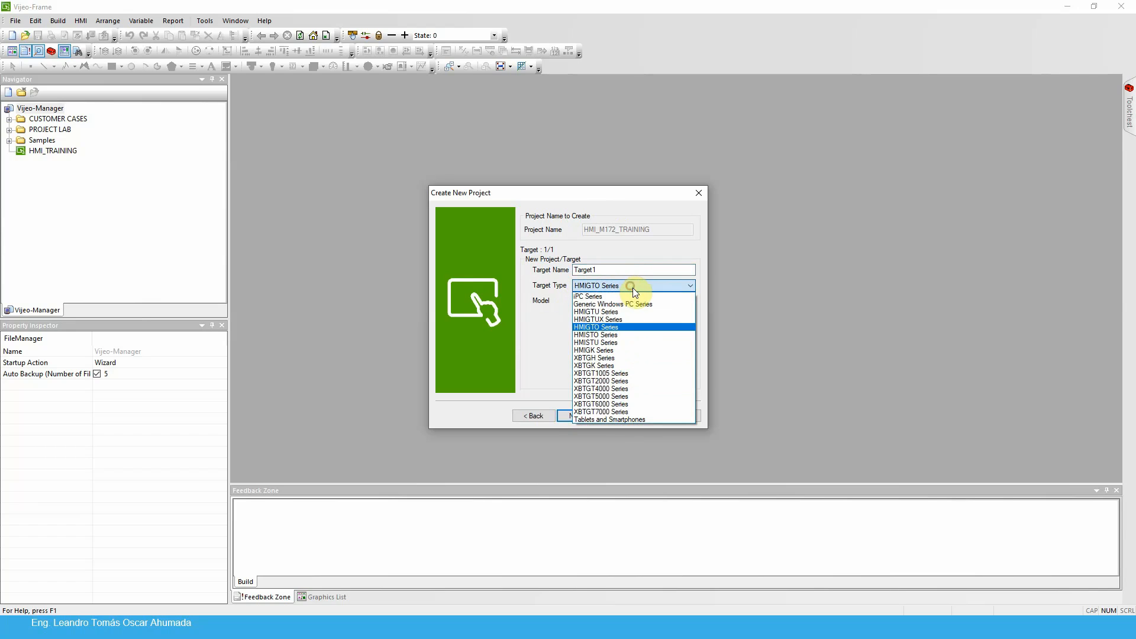
click(549, 344)
drag(609, 270, 545, 276)
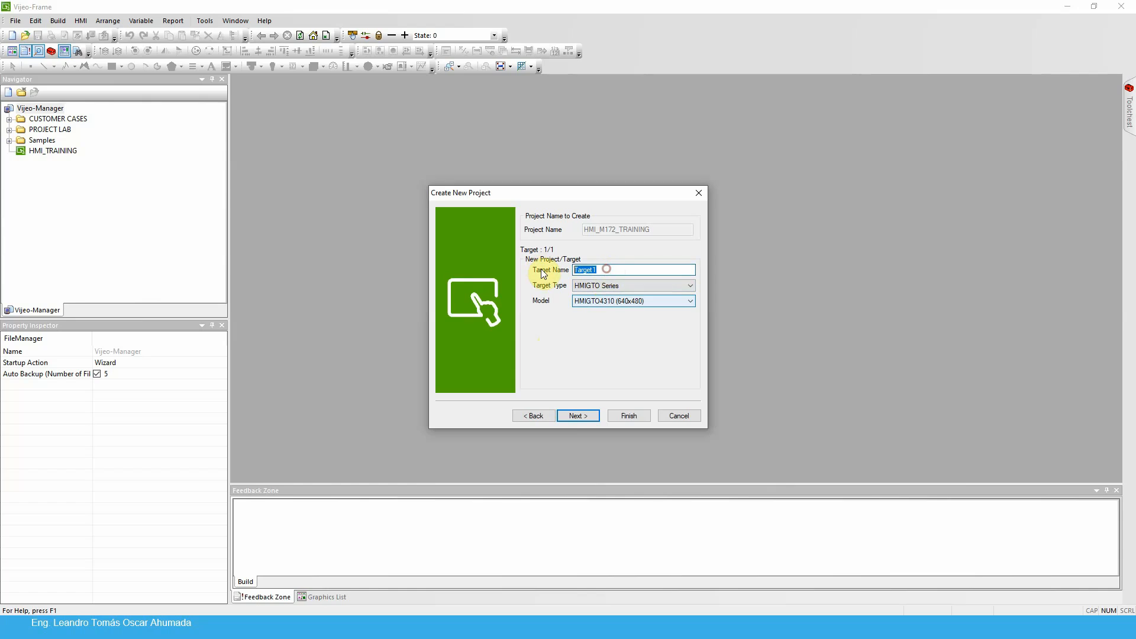
text(HMIGTO)
key(BackSpace)
key(BackSpace)
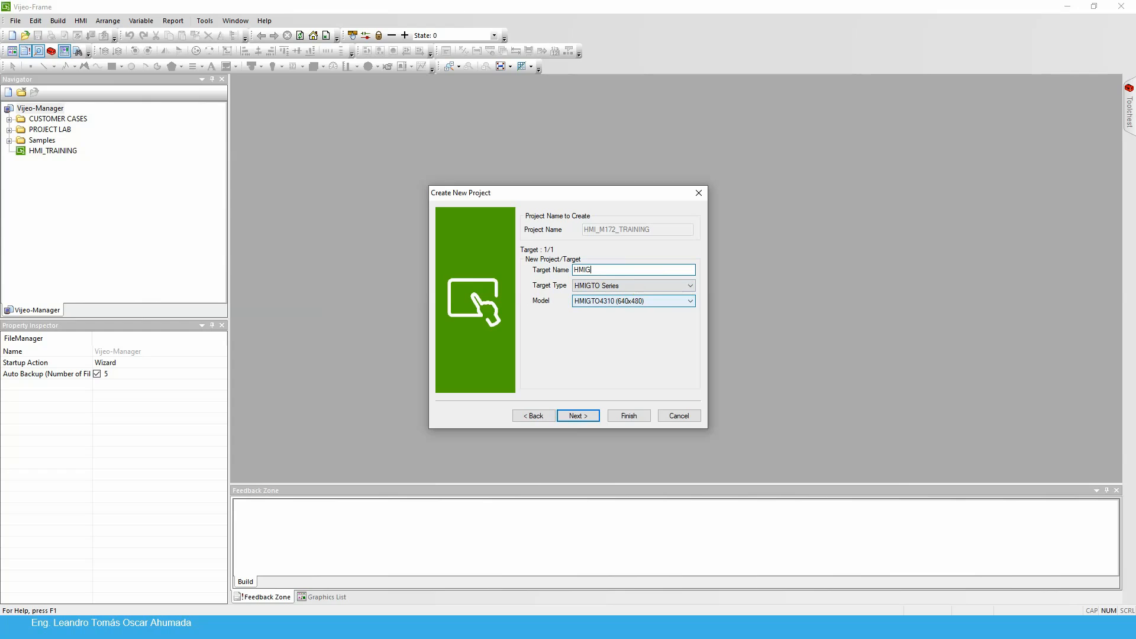
key(BackSpace)
text(_TRAINIG)
key(BackSpace)
key(BackSpace)
text(ING)
click(580, 417)
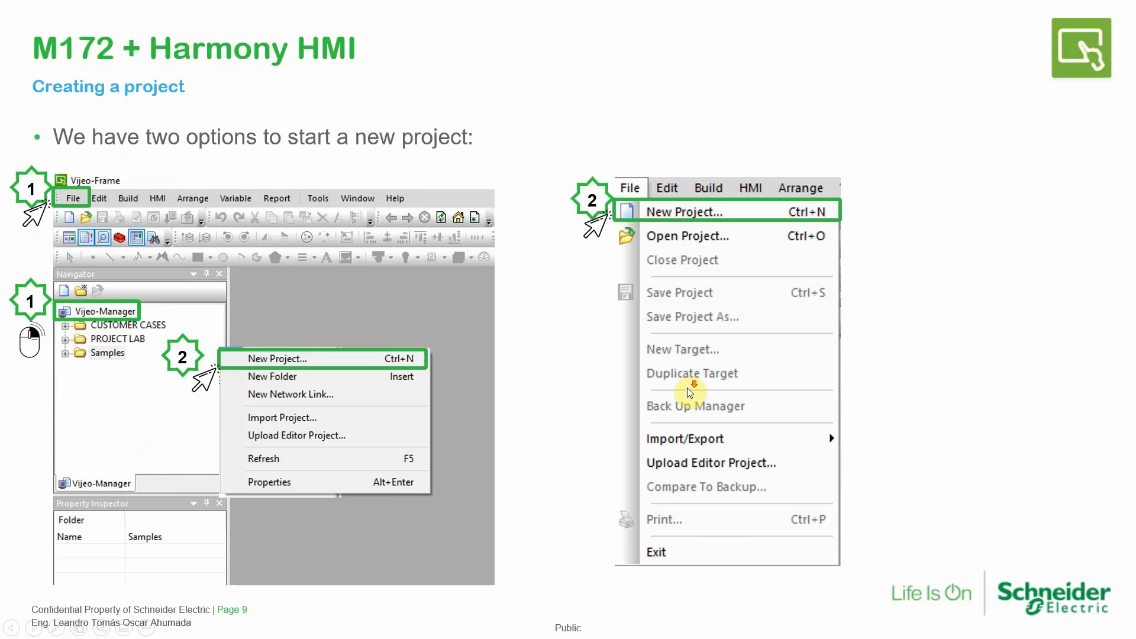
scroll(687, 388, down, 1)
scroll(670, 382, down, 1)
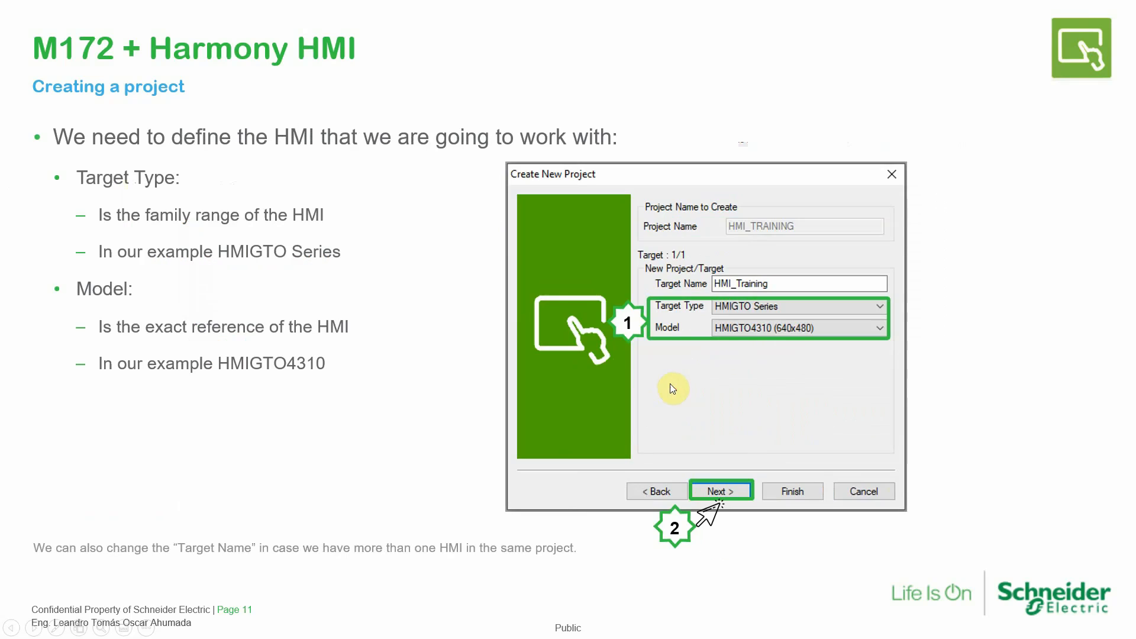
scroll(634, 385, down, 1)
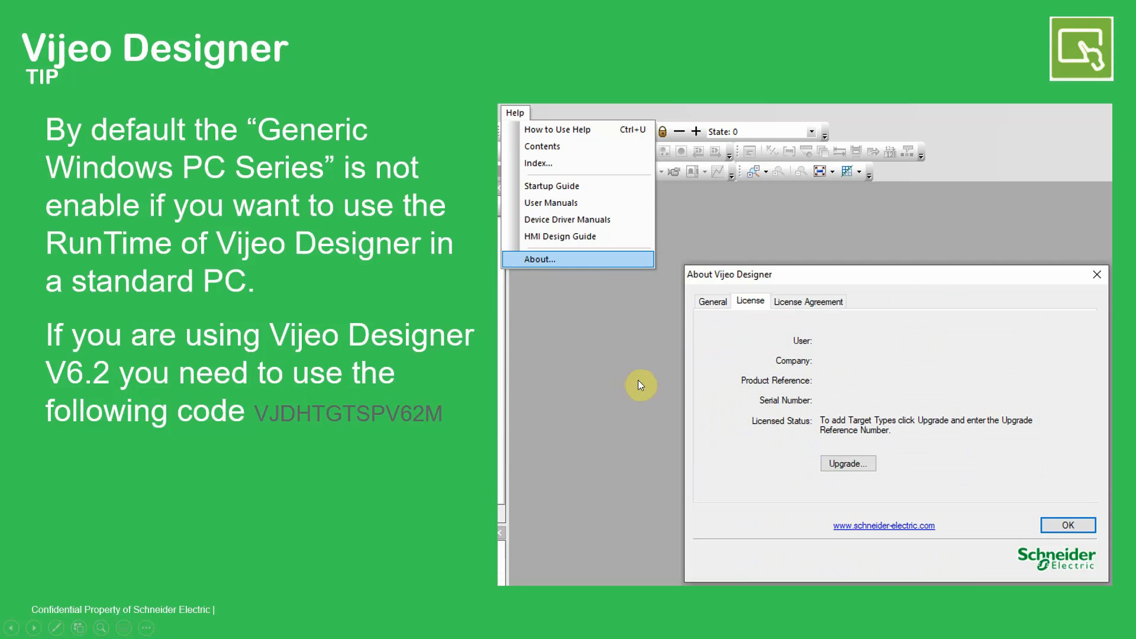
scroll(638, 385, down, 1)
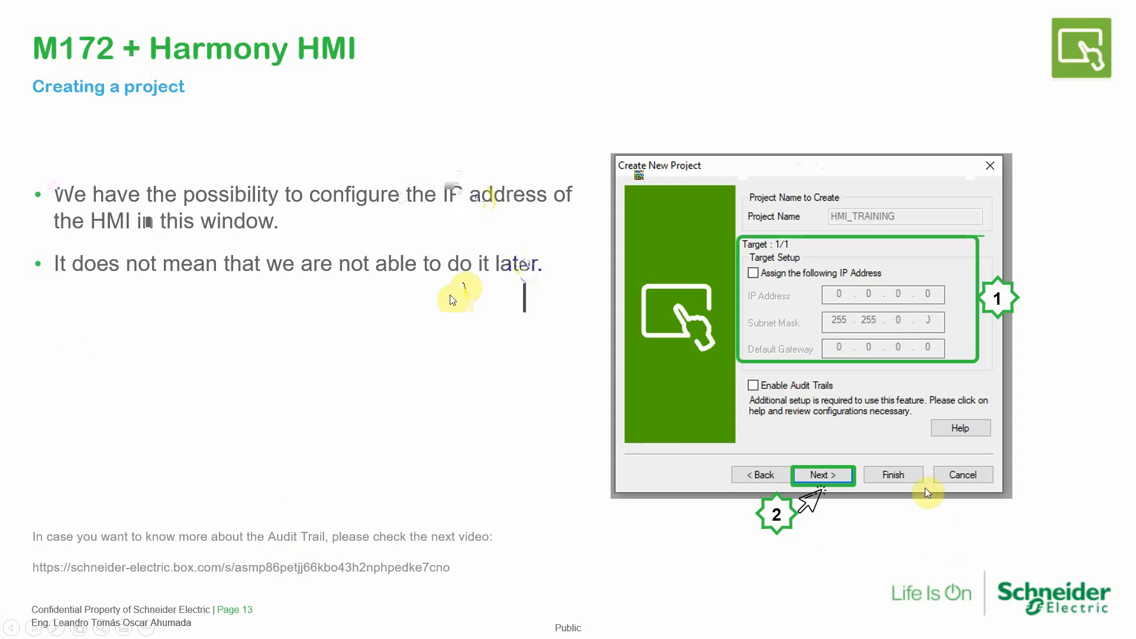
Switch back to Vijeo-Frame and continue to the equipment list without assigning an IP address or enabling audit trails
key(super)
click(629, 628)
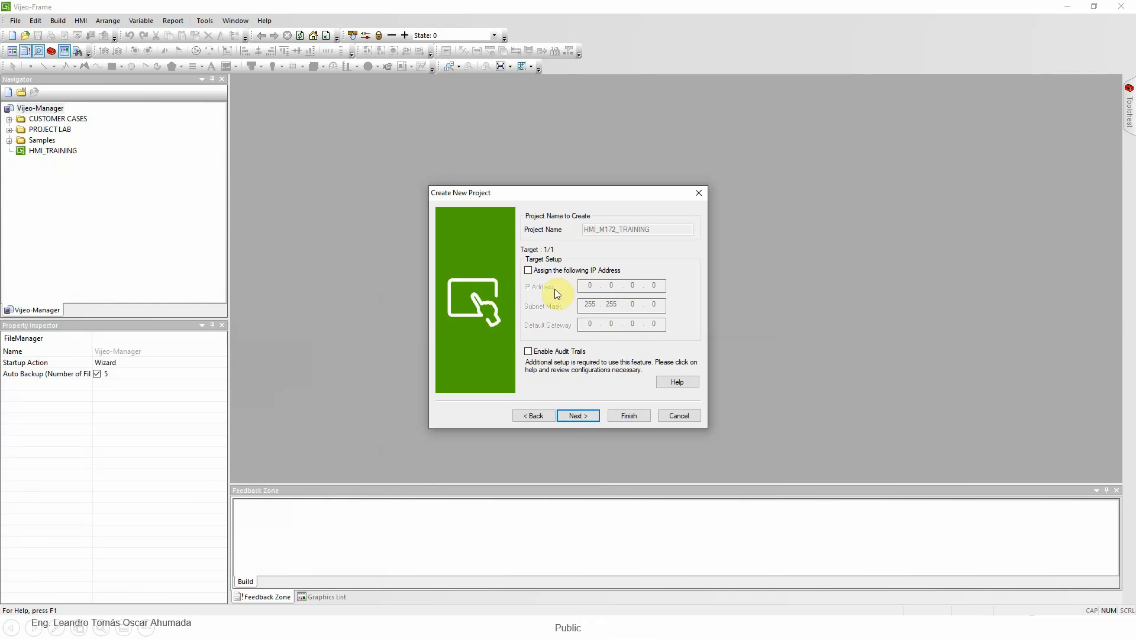
click(574, 416)
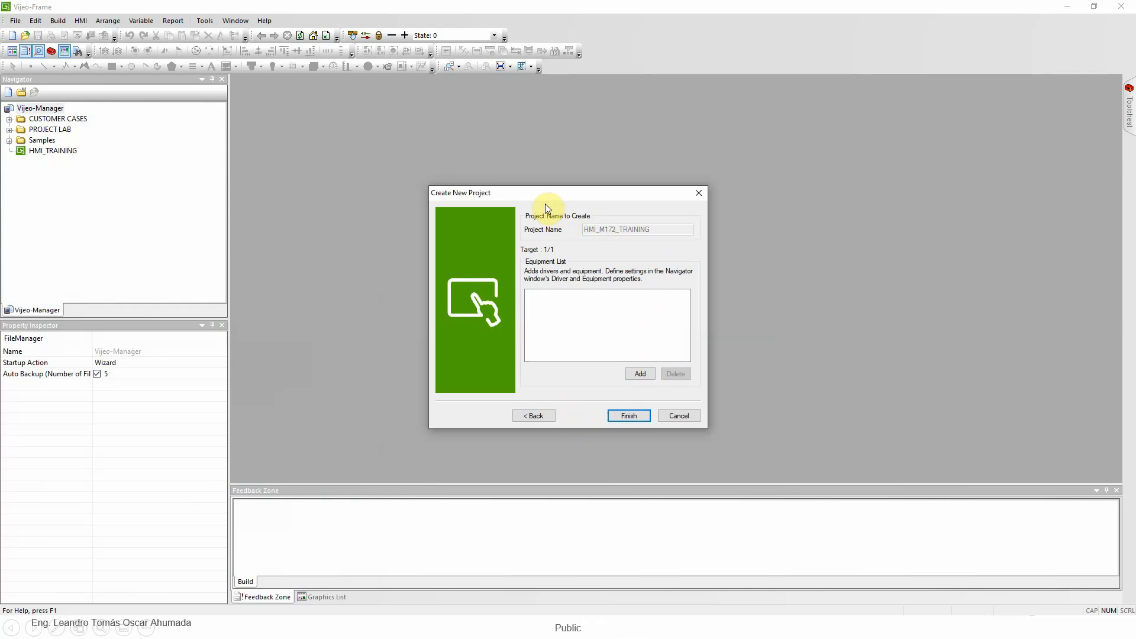
drag(533, 194, 535, 177)
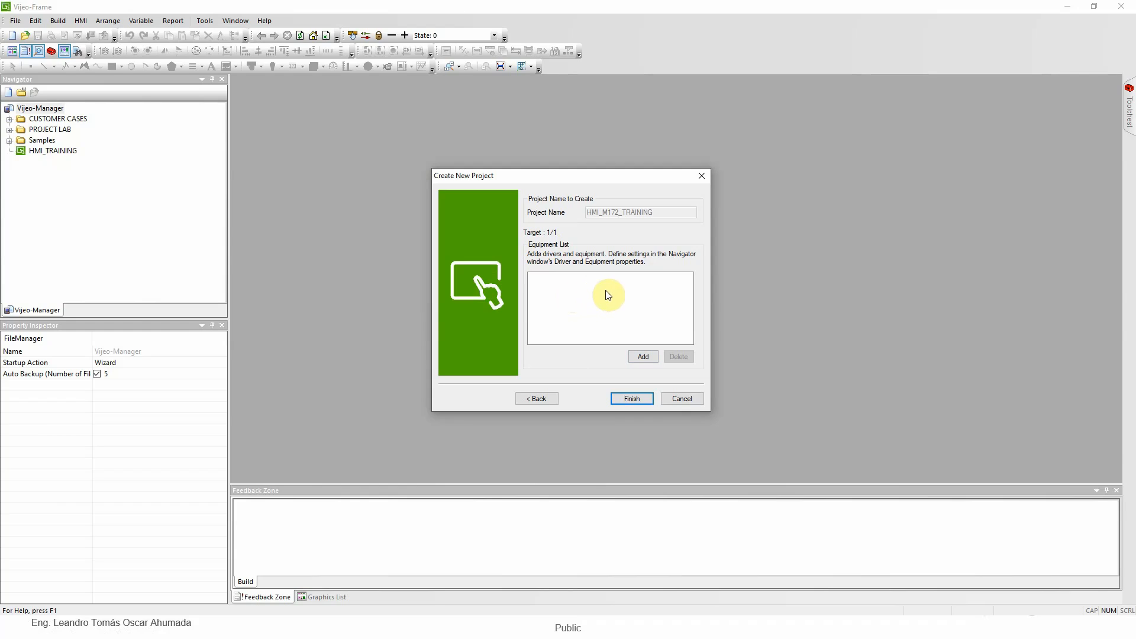
Examine the available equipment drivers without adding one, and recheck the wizard's project name and target settings
click(644, 356)
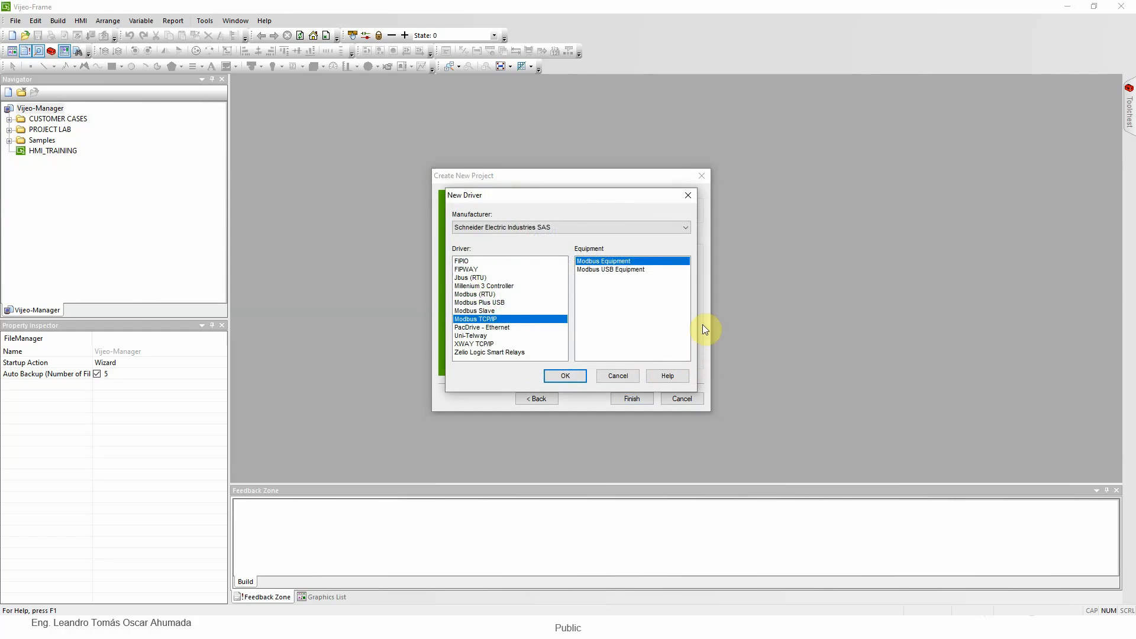
click(619, 376)
drag(574, 174, 524, 143)
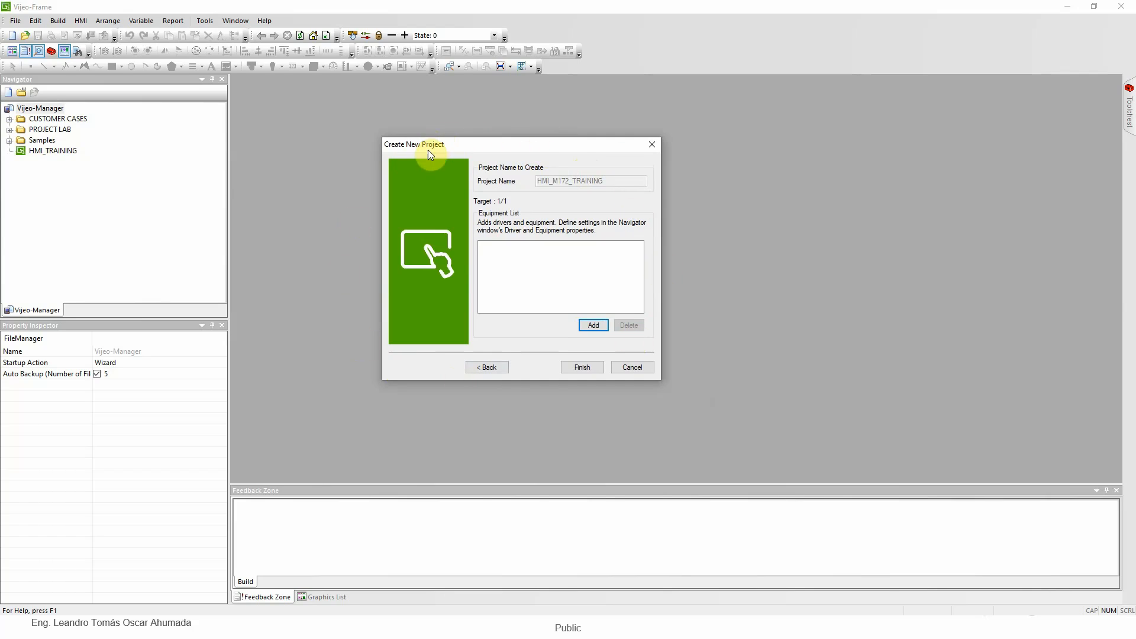
click(500, 369)
click(500, 370)
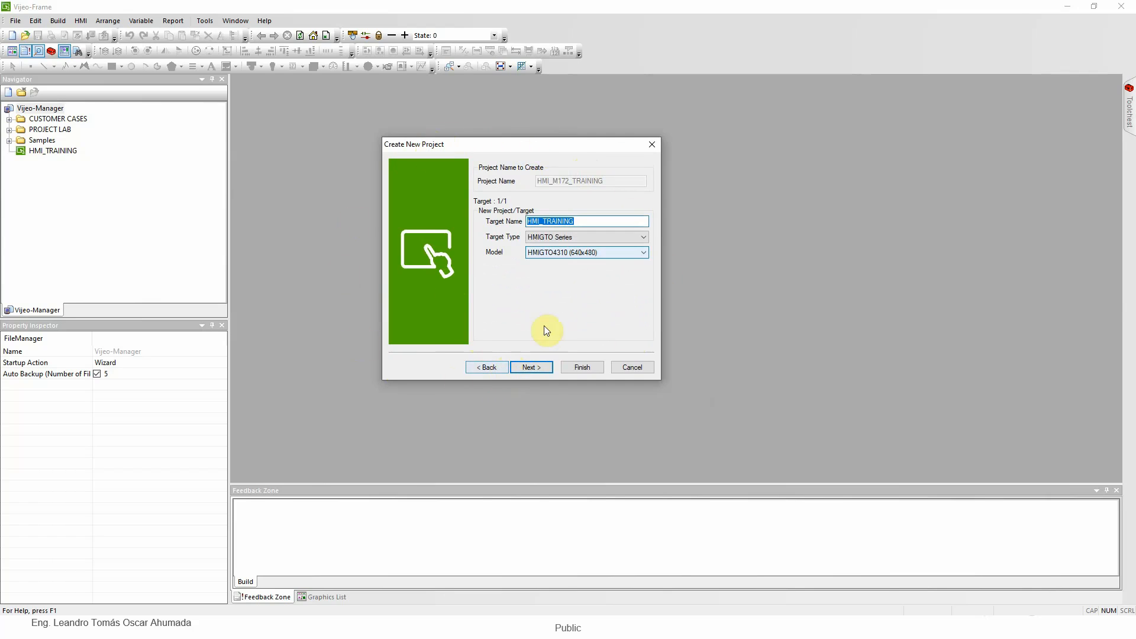
click(485, 367)
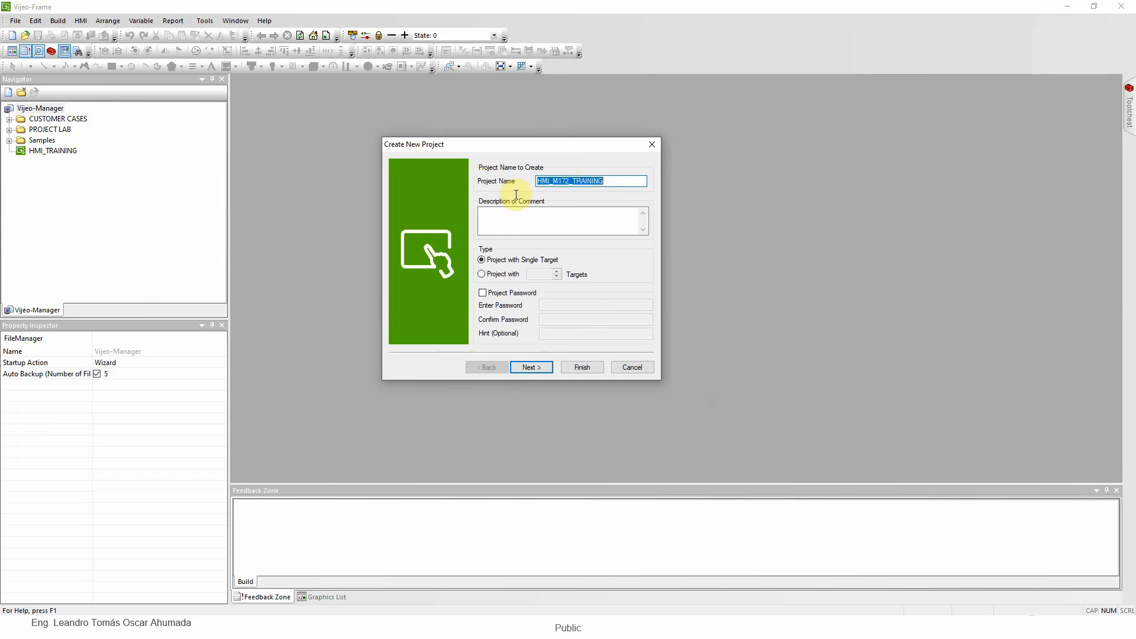
click(525, 372)
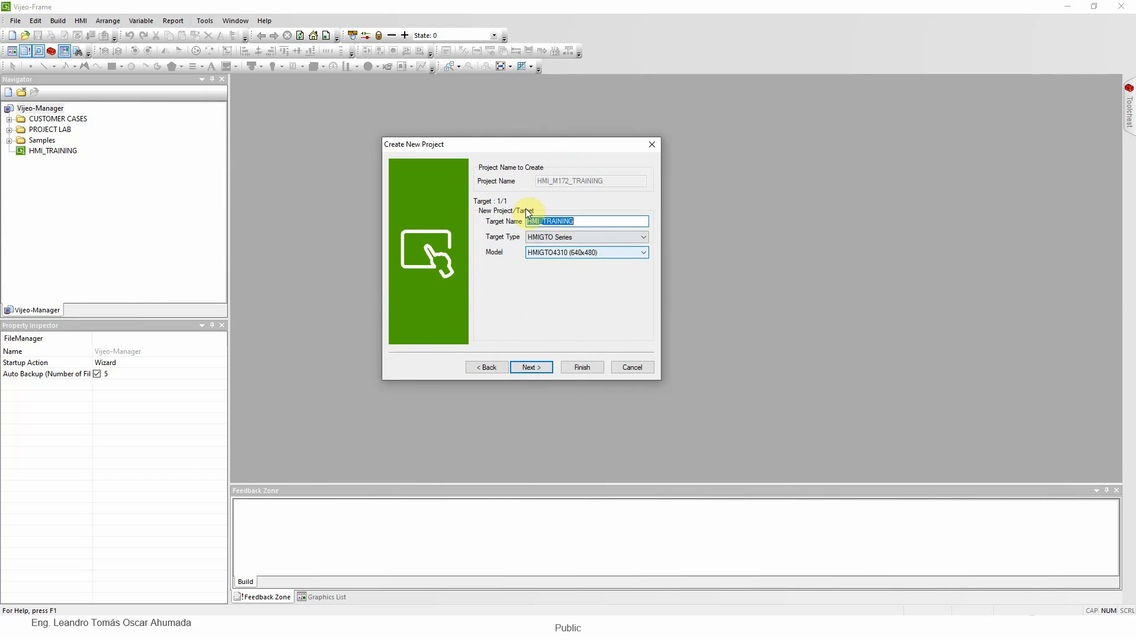
click(536, 368)
click(536, 369)
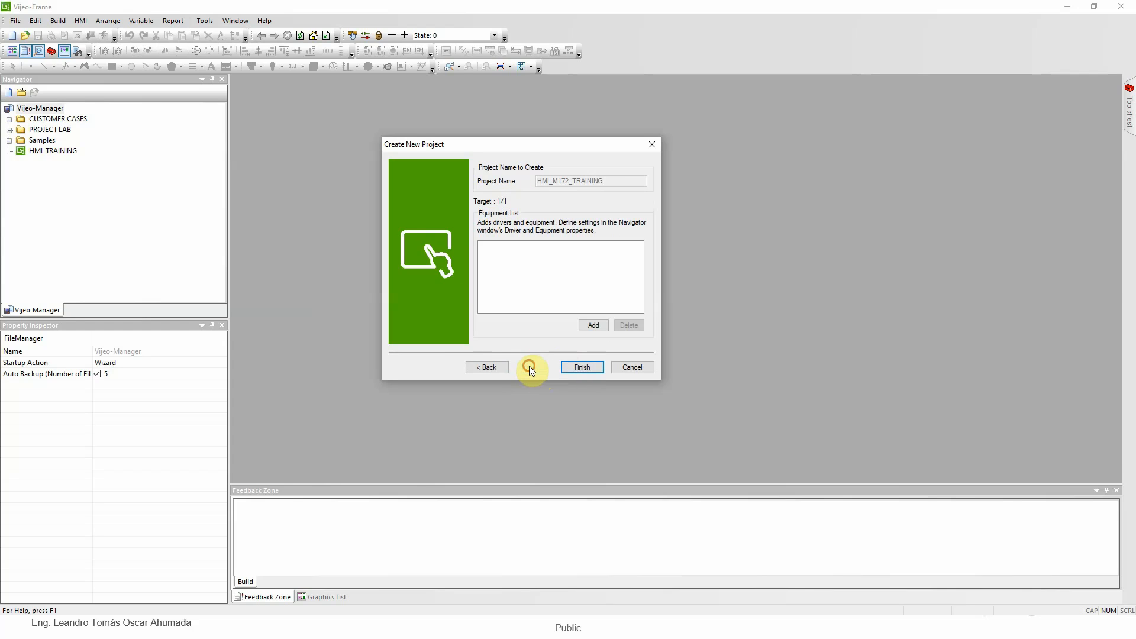
Finish creating the project with an empty equipment list
click(583, 368)
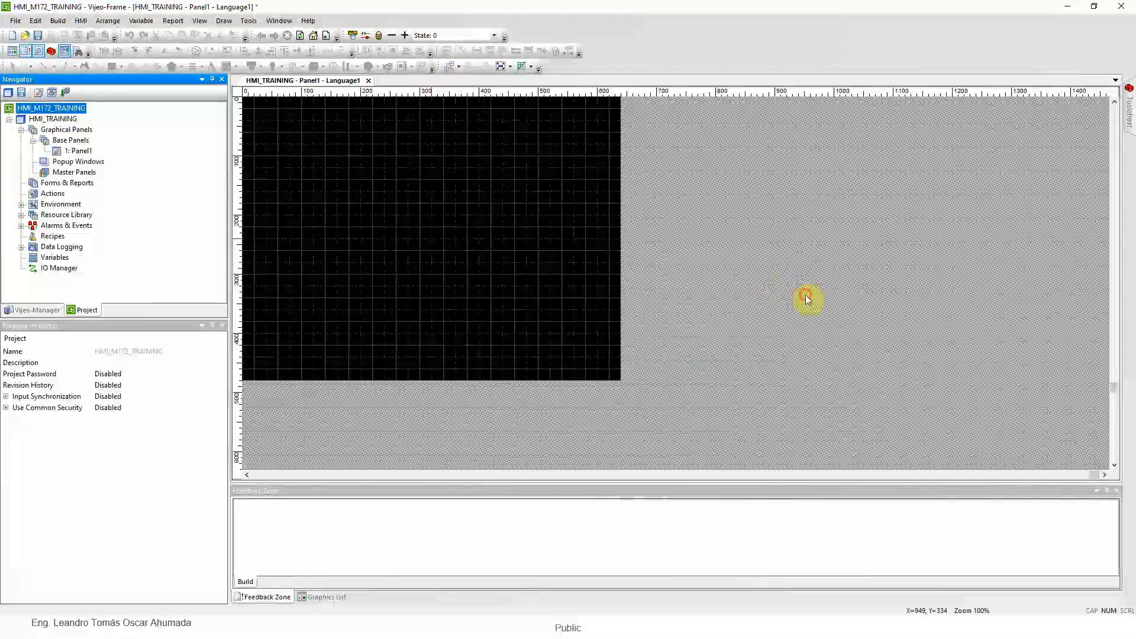
click(805, 296)
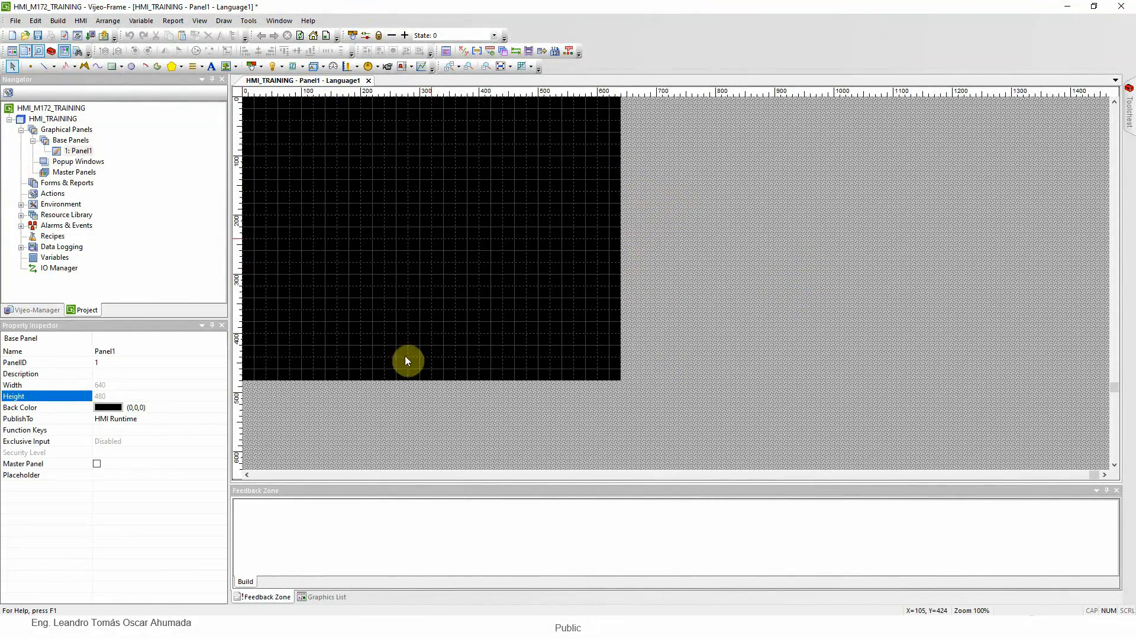
click(800, 213)
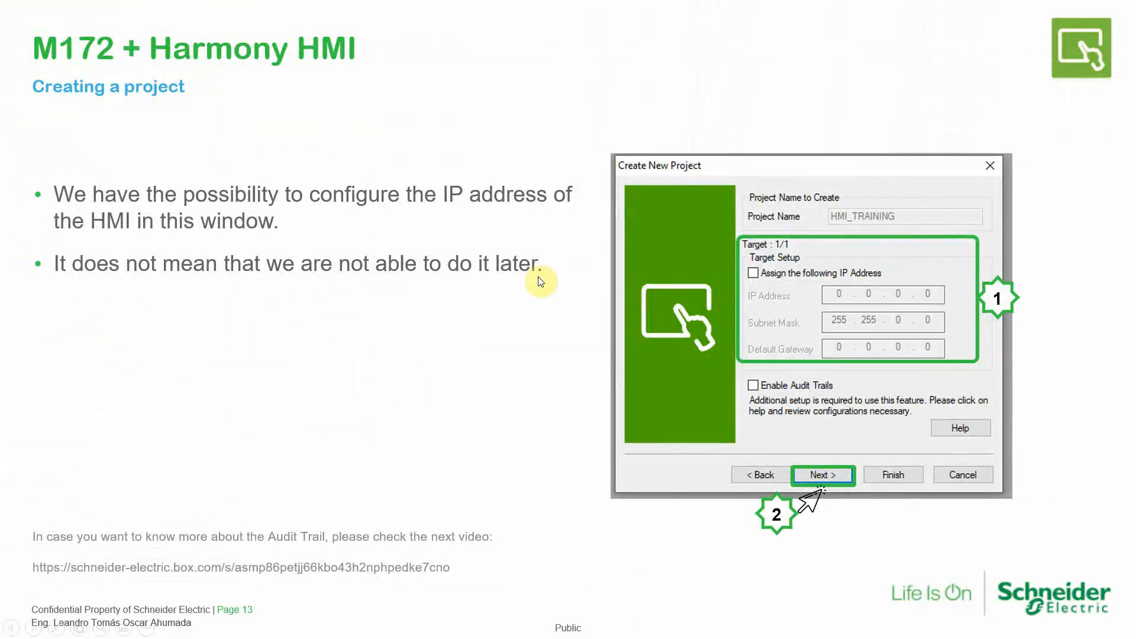
scroll(540, 283, down, 1)
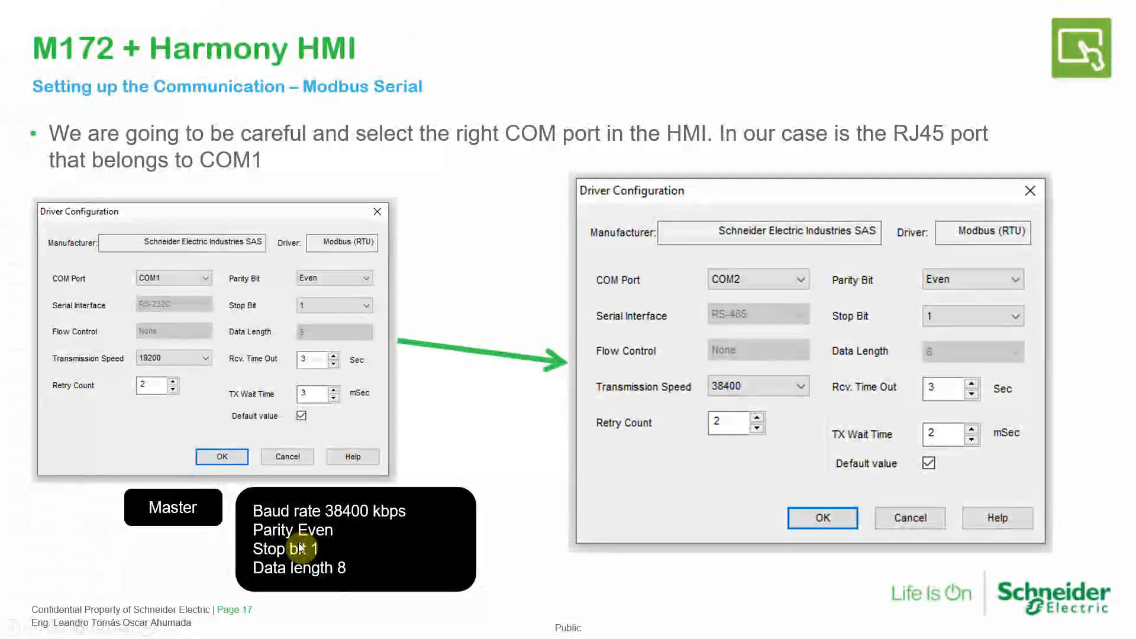
scroll(508, 493, up, 3)
scroll(507, 494, up, 5)
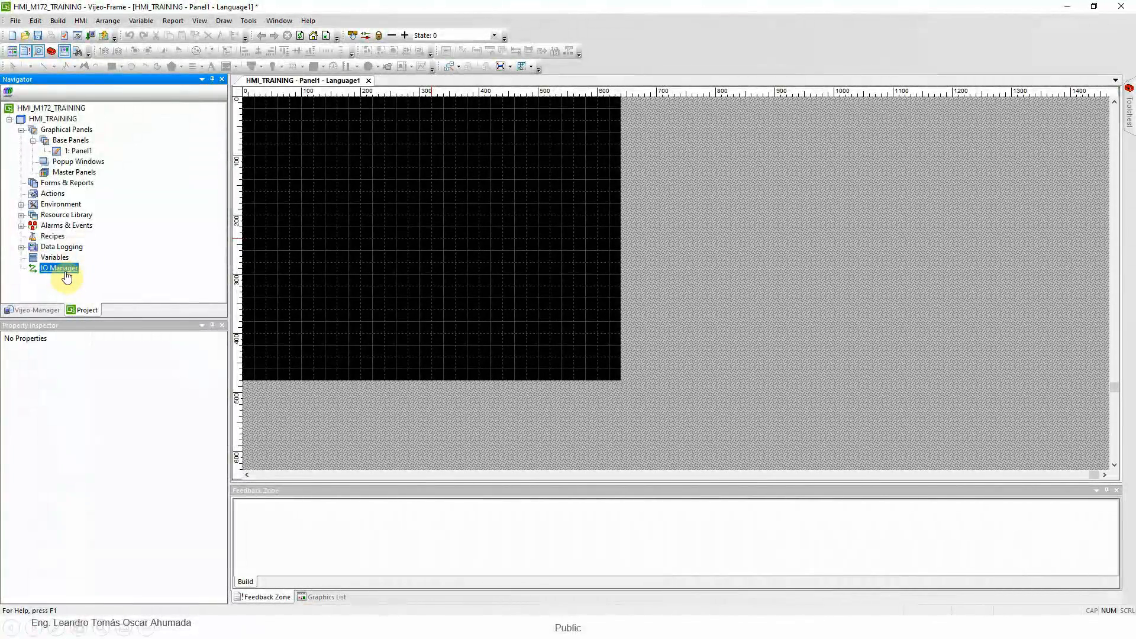
Add a Schneider Electric Industries SAS Modbus (RTU) driver with Modbus Equipment to the IO Manager
right_click(71, 271)
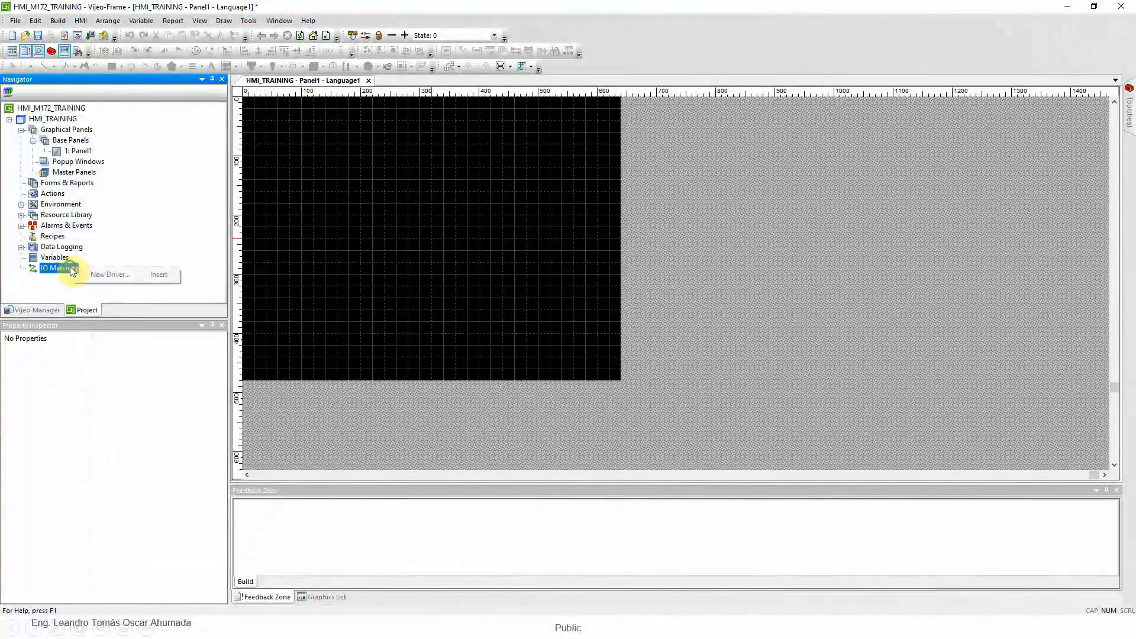
click(130, 276)
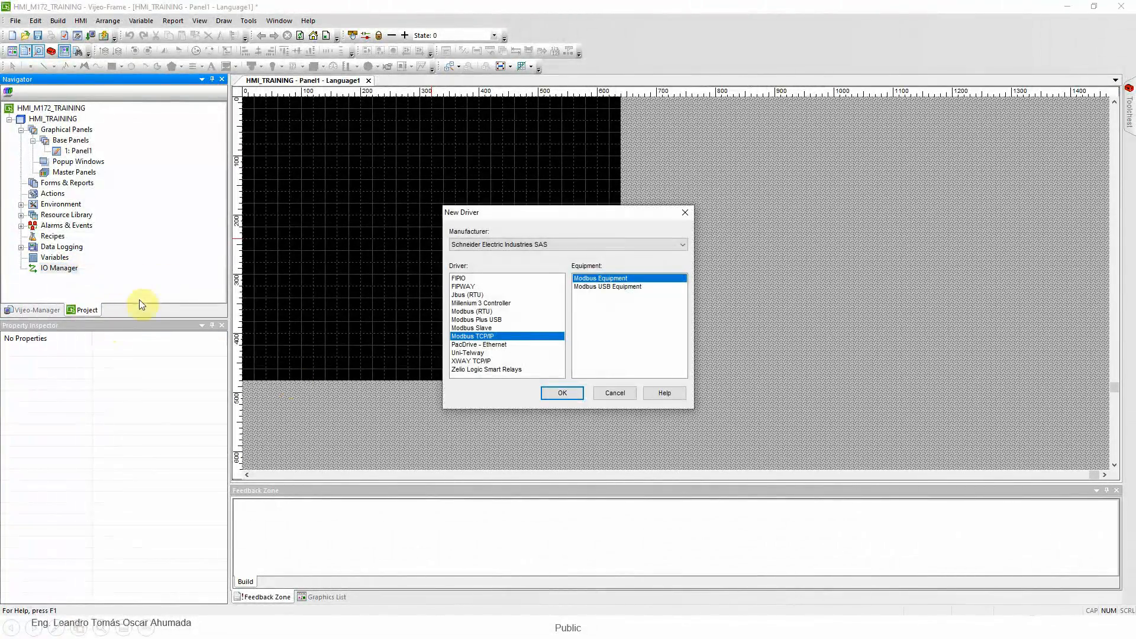
click(541, 245)
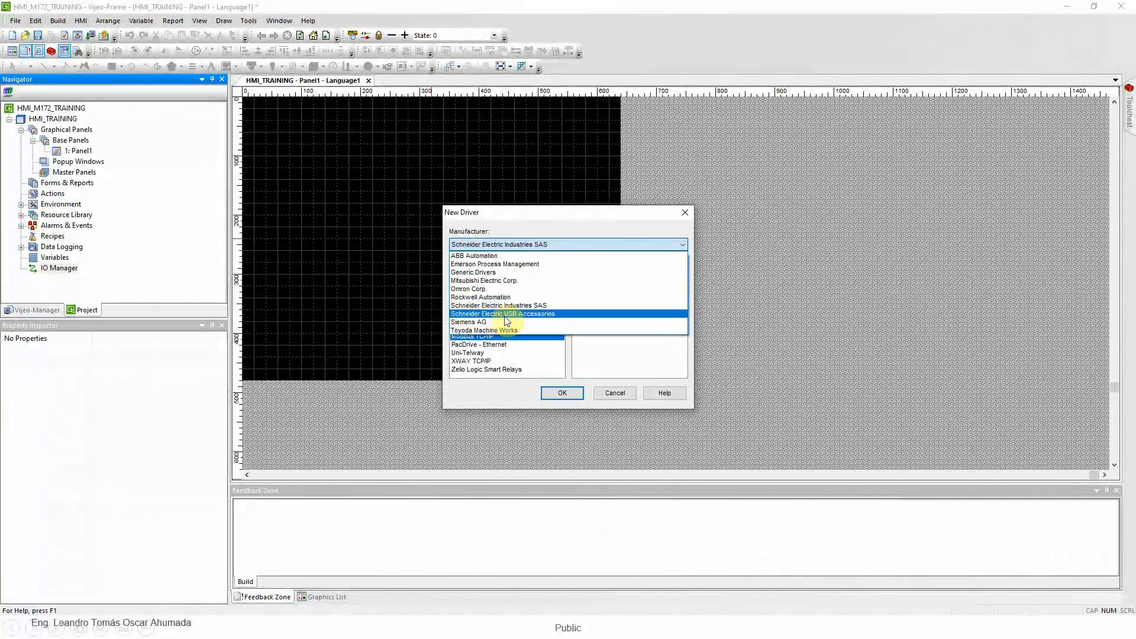
click(522, 309)
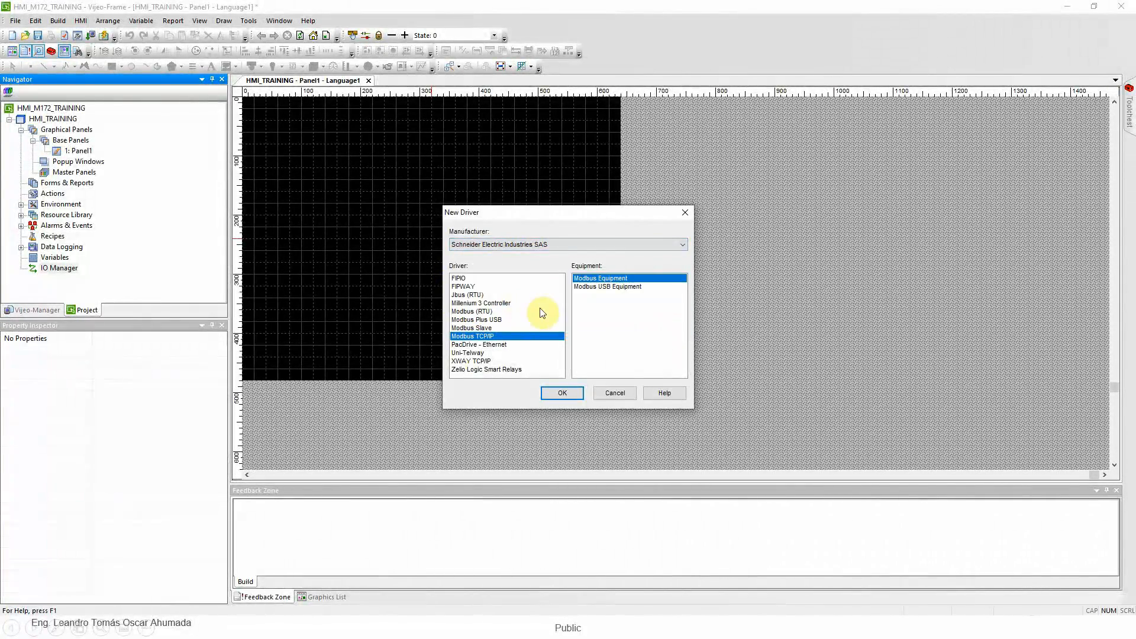
click(474, 311)
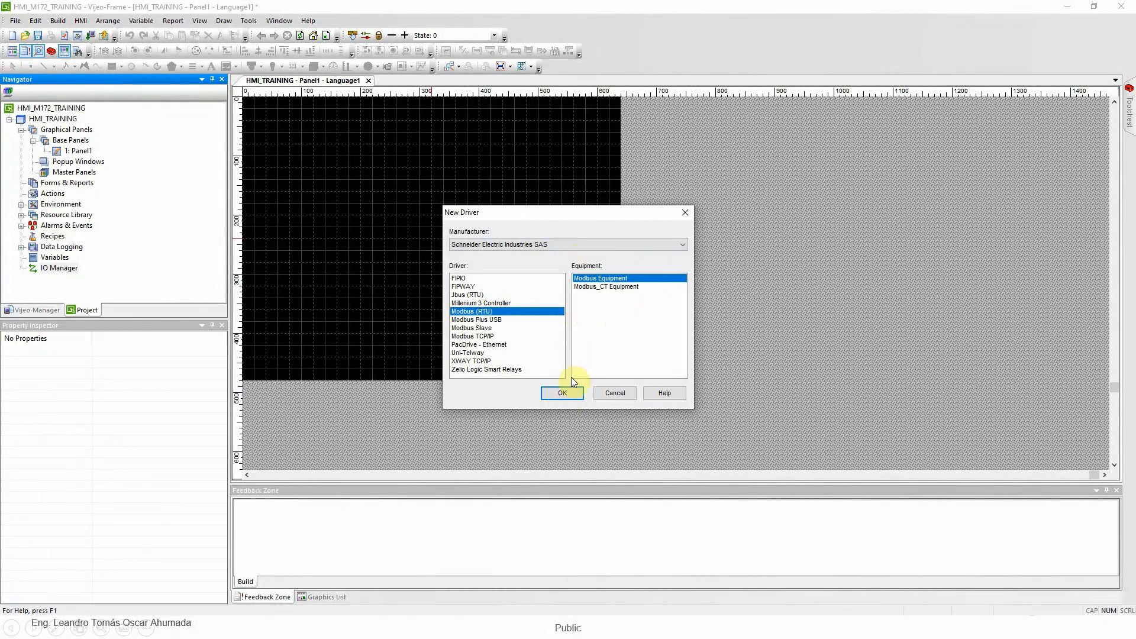
click(562, 394)
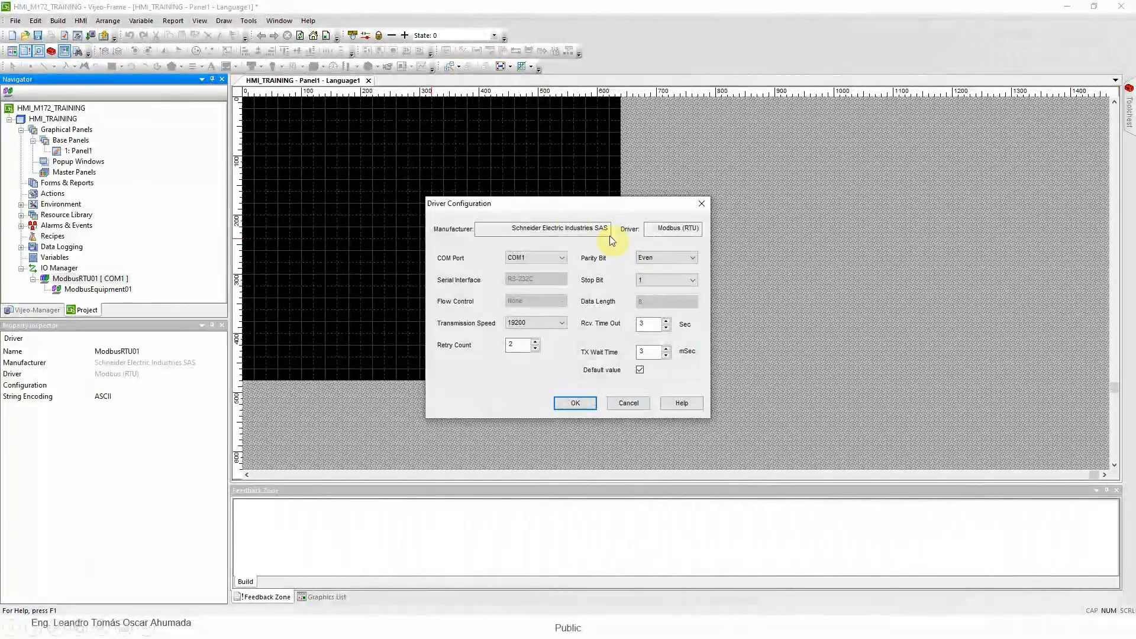
Set the Modbus (RTU) driver's COM port to COM2
drag(549, 208, 434, 147)
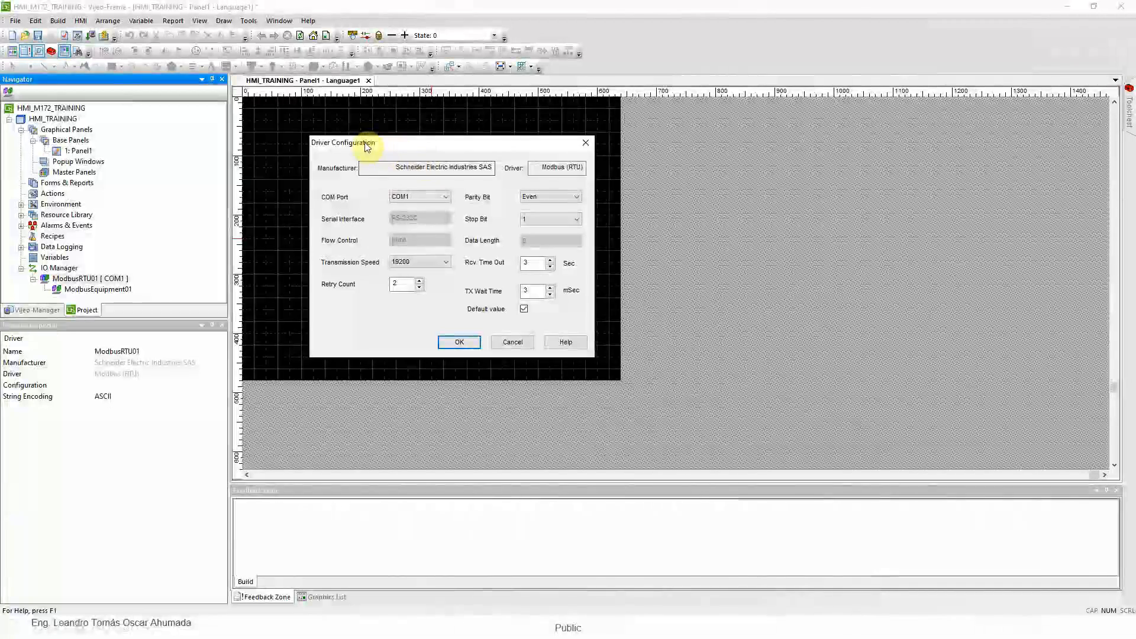
click(435, 197)
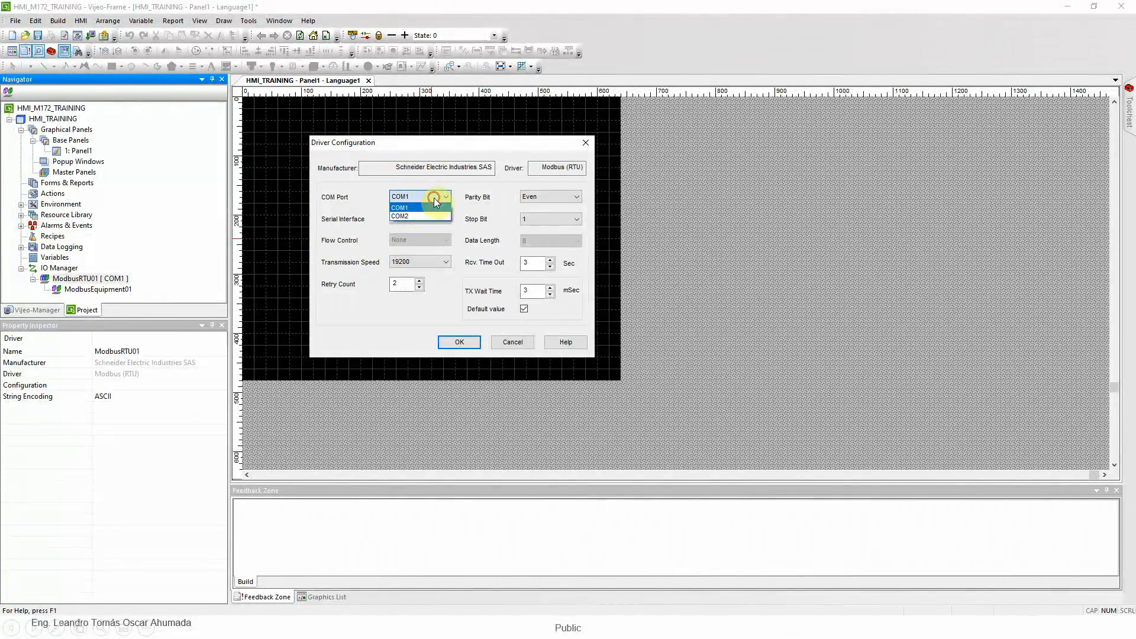
click(412, 216)
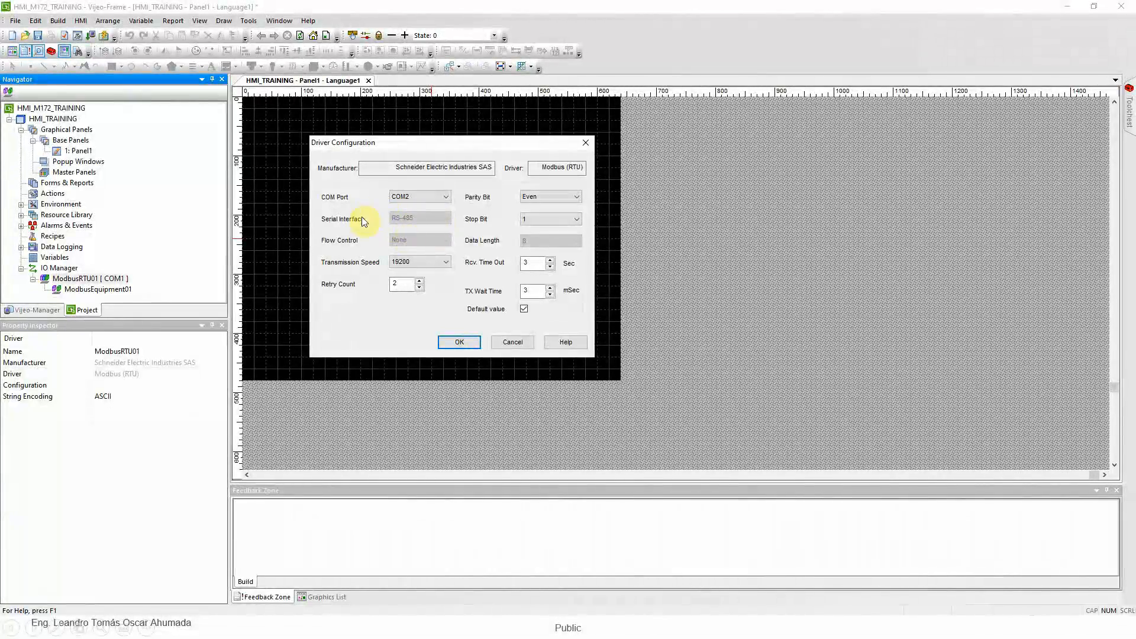
Check the serial parameters on the Modbus Serial presentation slide, and set the Modbus (RTU) driver's transmission speed to 38400
click(454, 238)
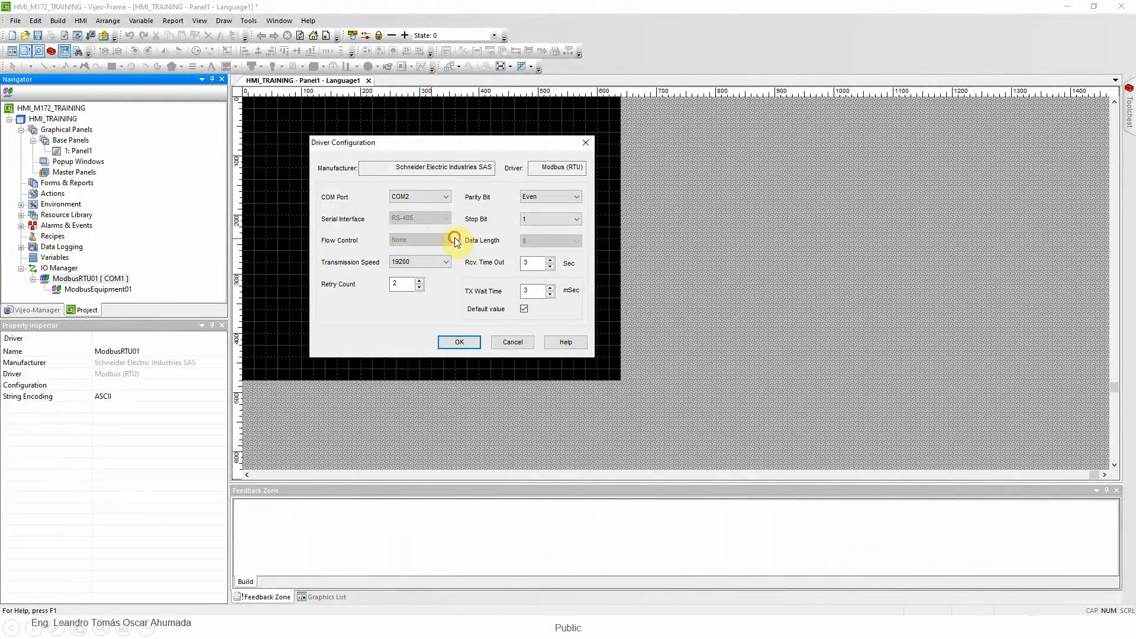
drag(424, 145, 369, 127)
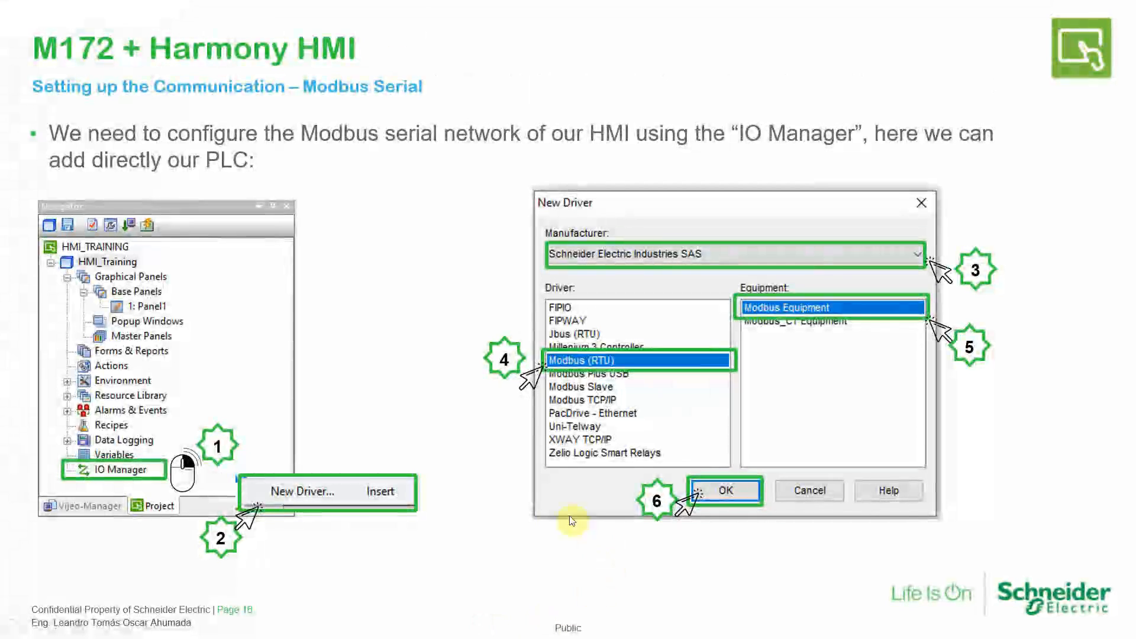
click(552, 487)
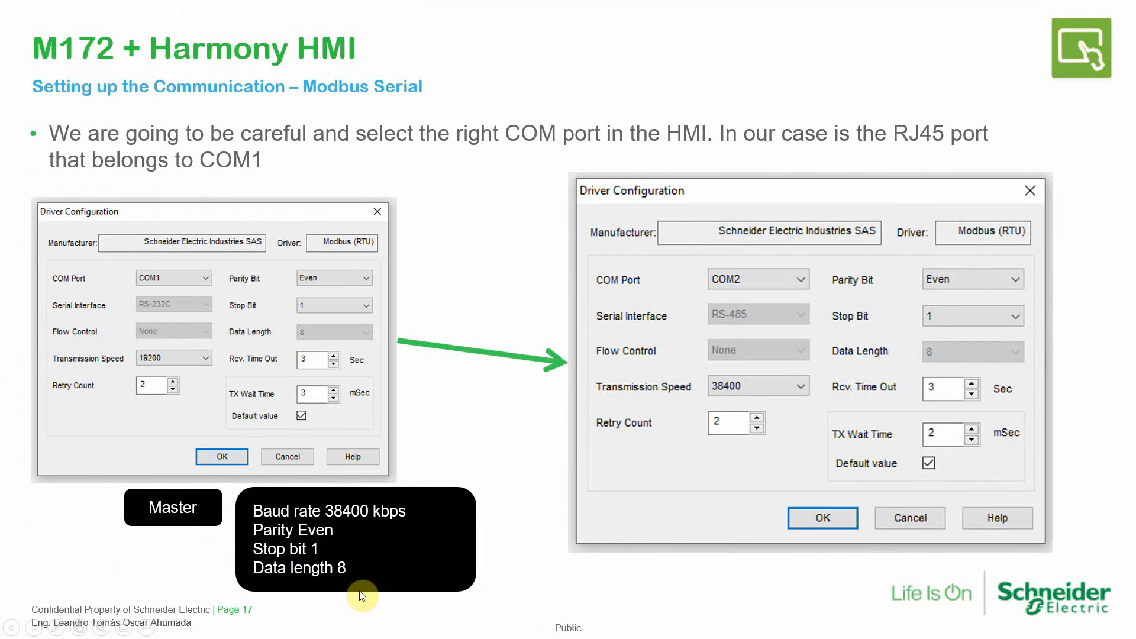
key(super)
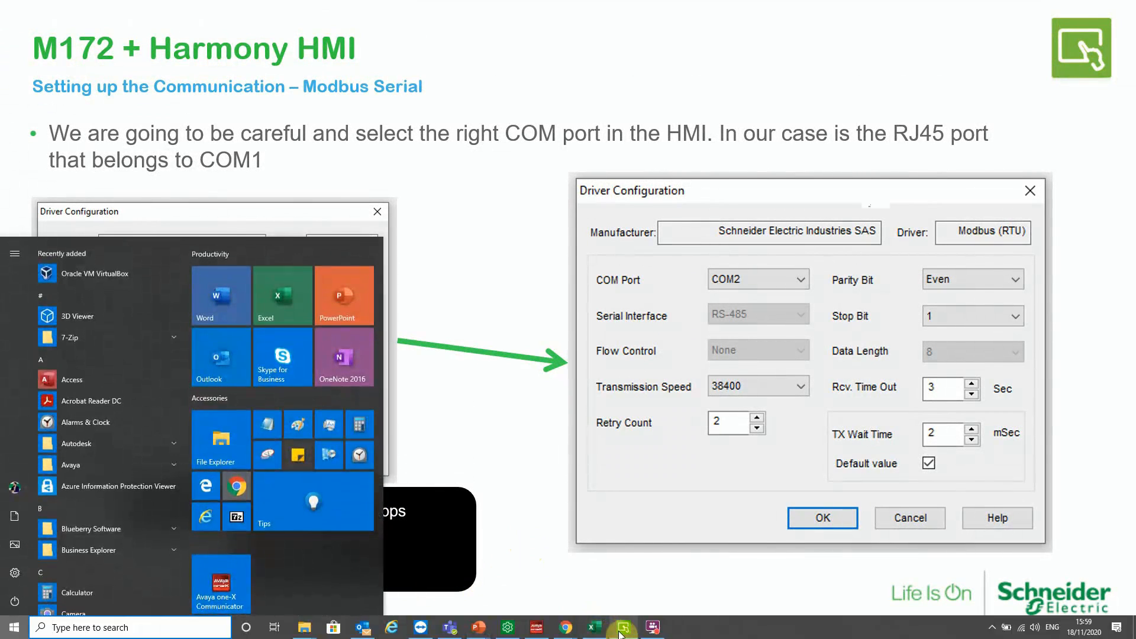
click(624, 627)
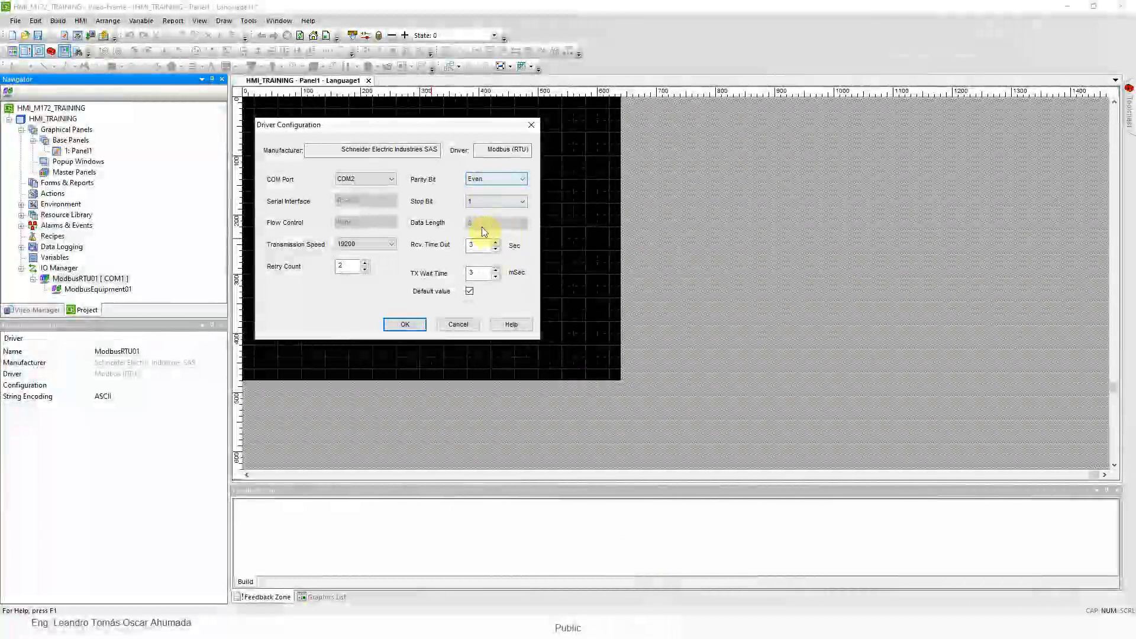
click(369, 244)
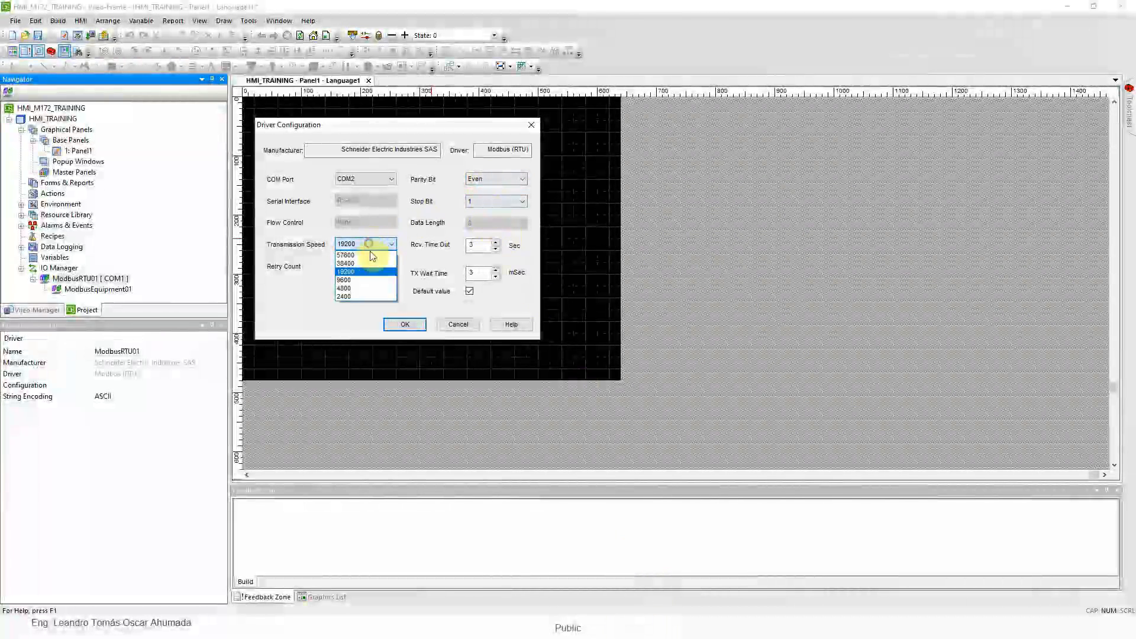
click(357, 264)
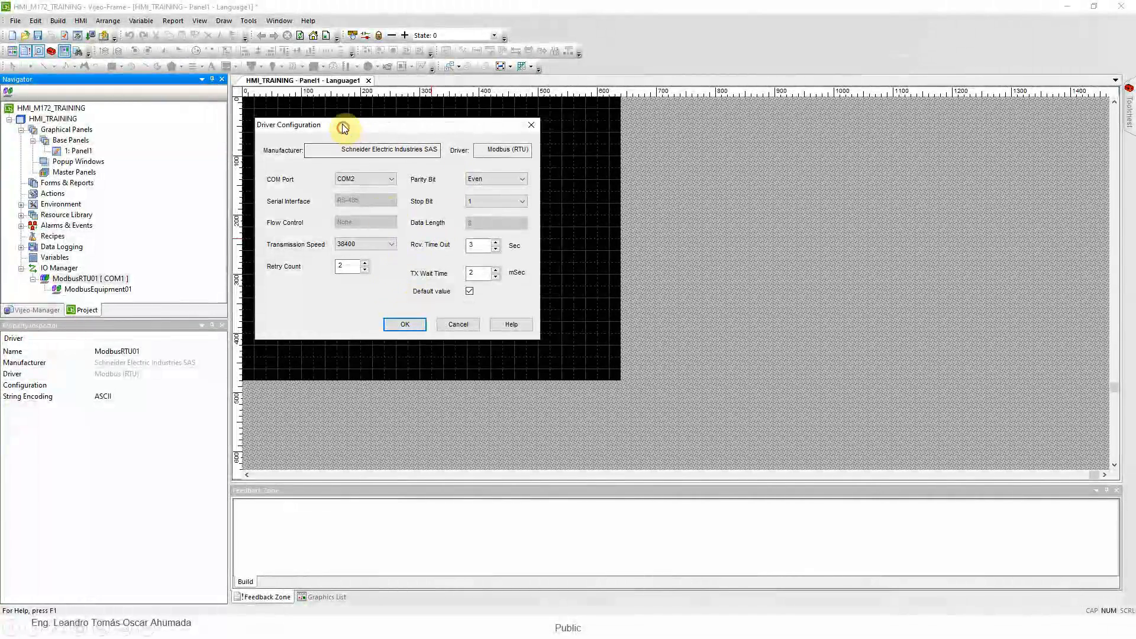
drag(344, 128, 336, 111)
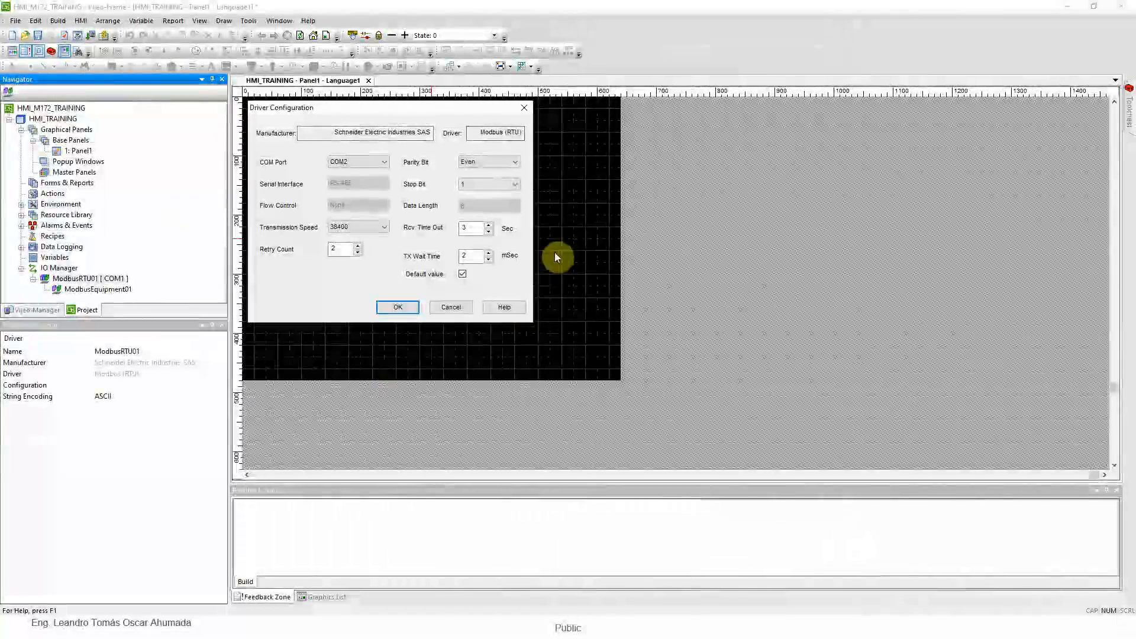
click(393, 308)
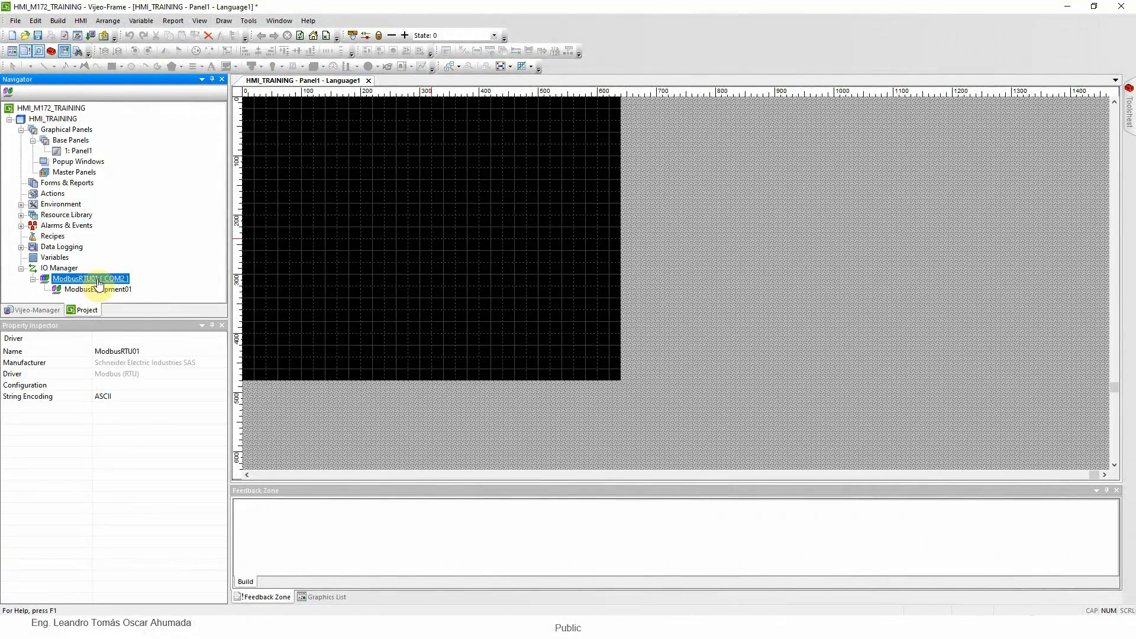
Enable IEC61131 syntax for ModbusEquipment01 and set its addressing mode to 1-based (Unity Quantum)
click(92, 290)
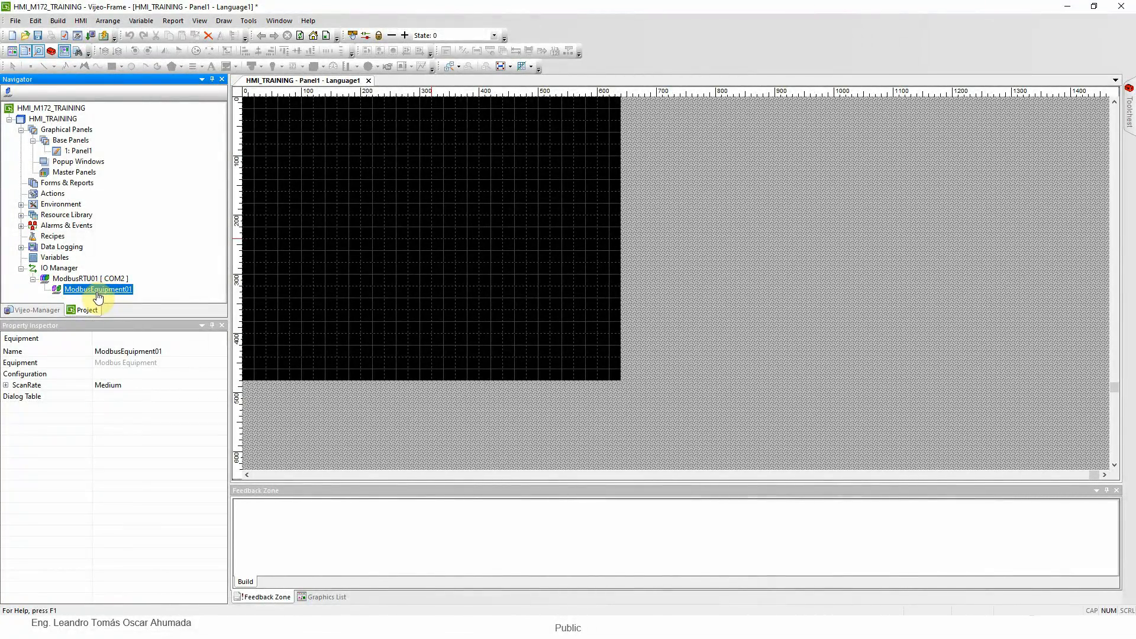
double_click(98, 291)
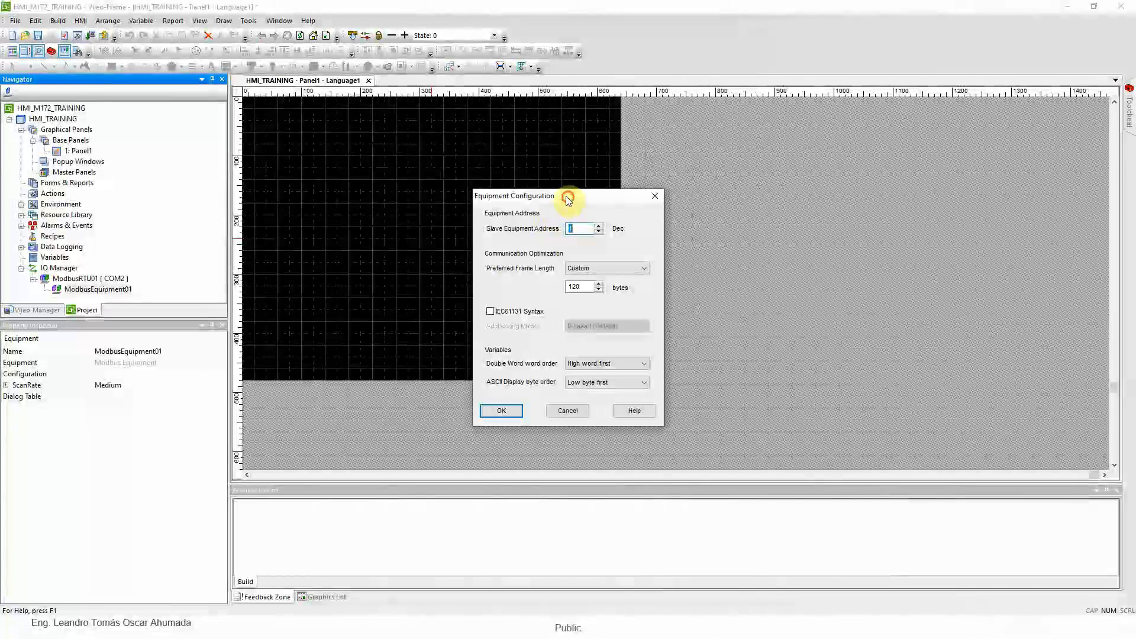
drag(567, 200, 453, 131)
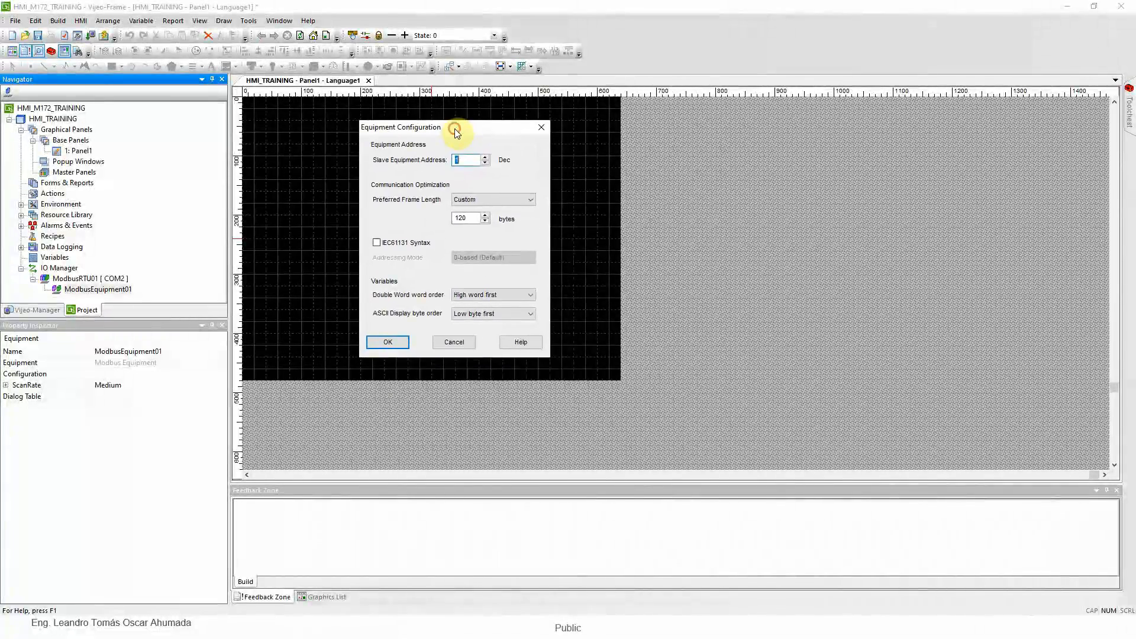
double_click(471, 159)
click(467, 160)
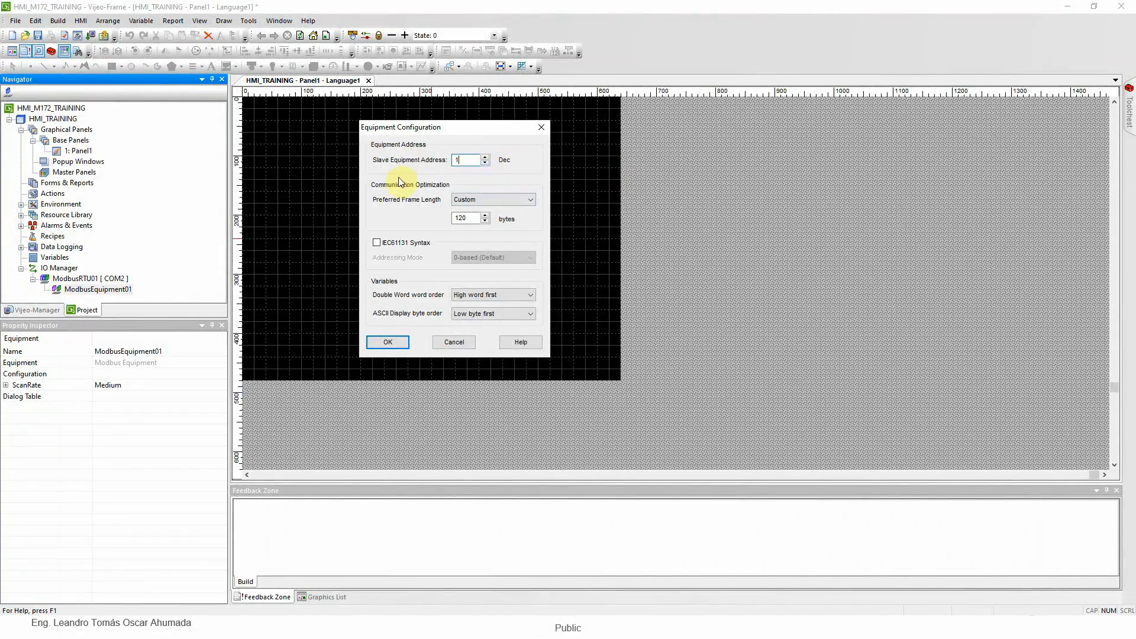
drag(428, 125, 361, 113)
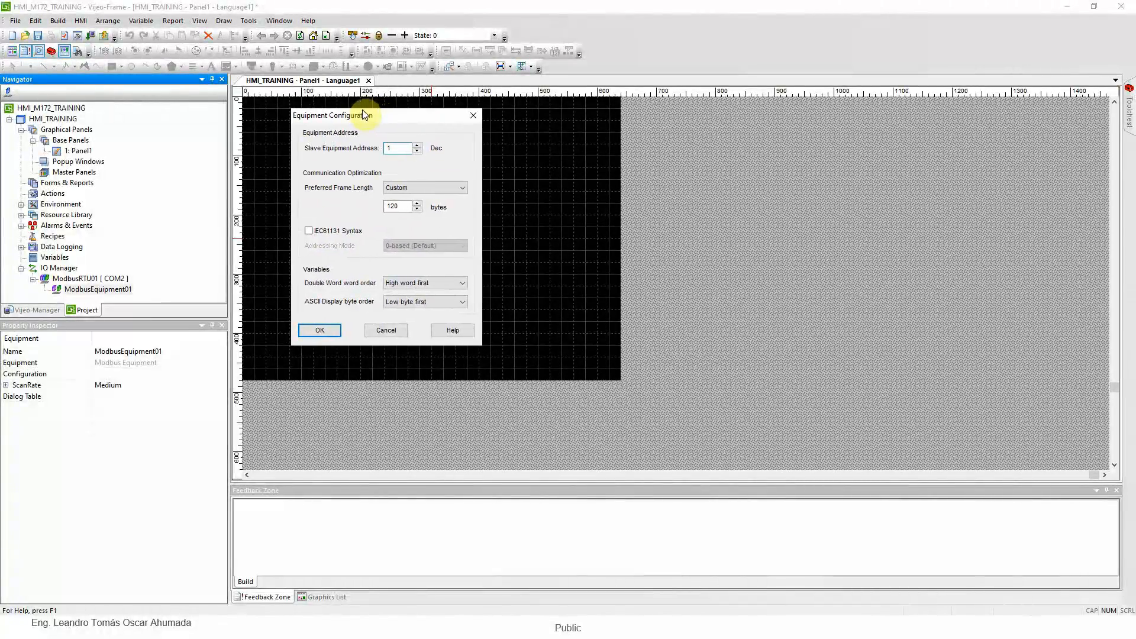
click(308, 231)
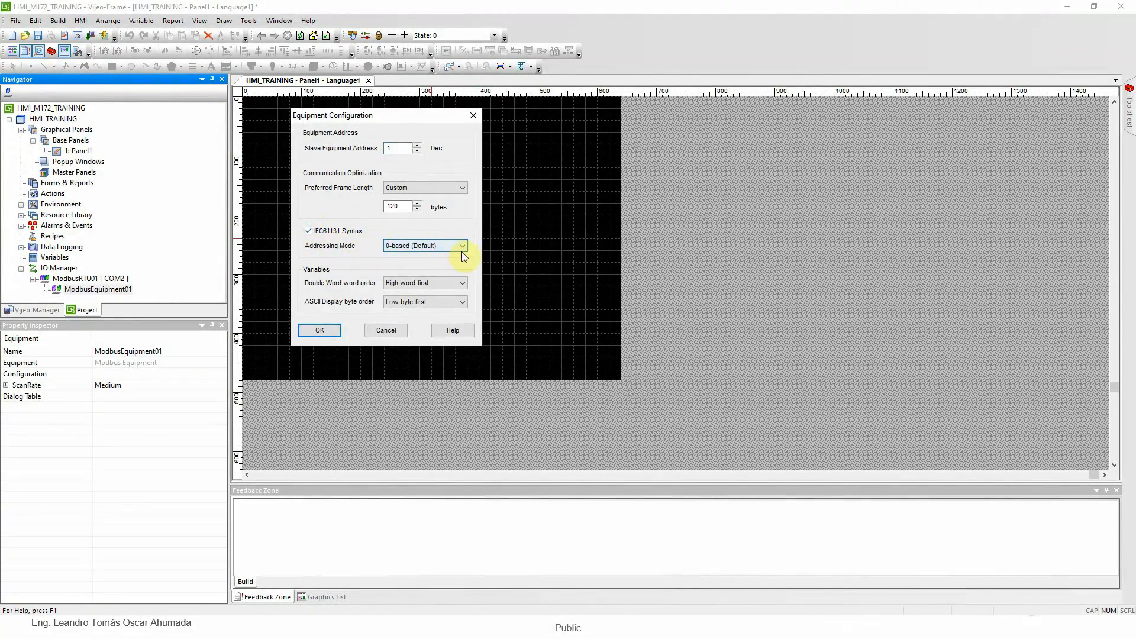
click(436, 247)
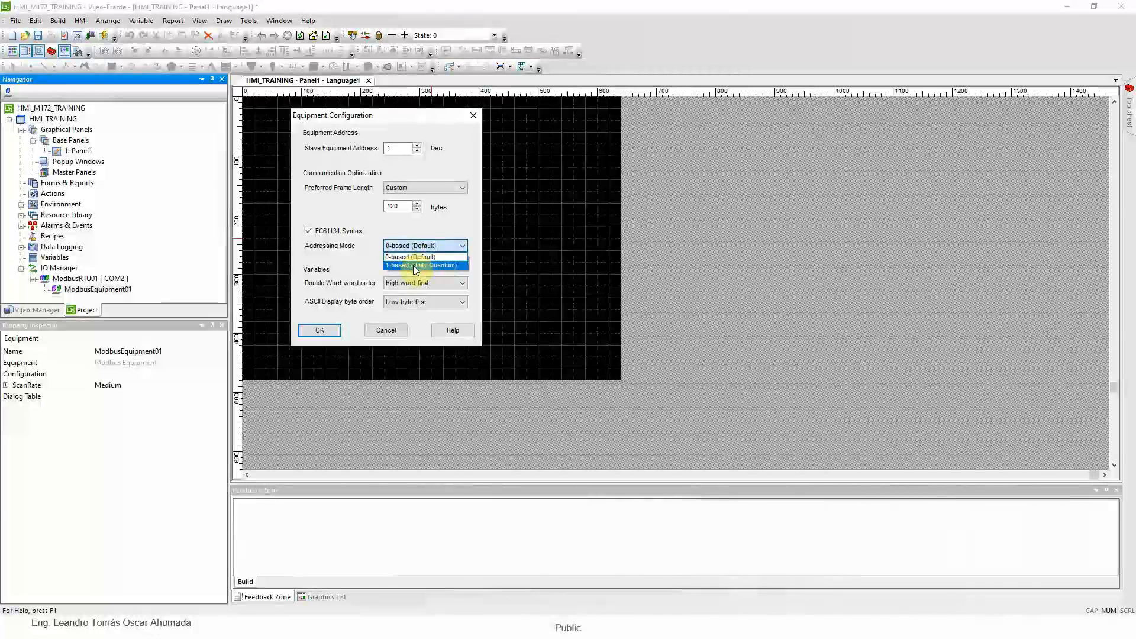
click(414, 268)
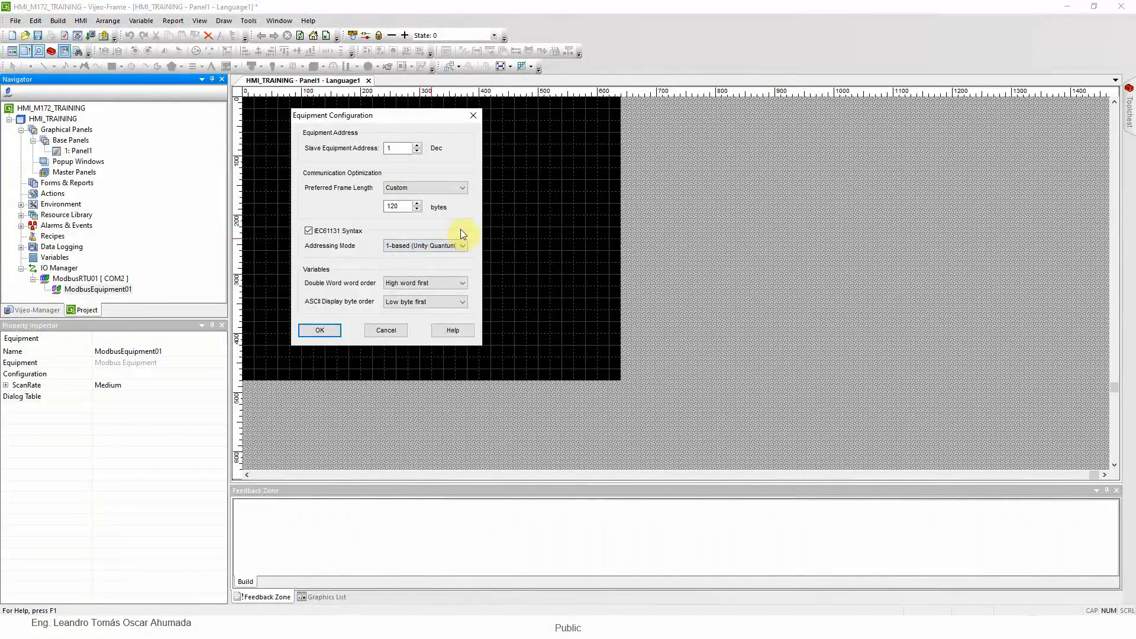
Set the equipment's double word order to low word first and accept the configuration with conversion to IEC 61131 addresses
click(427, 283)
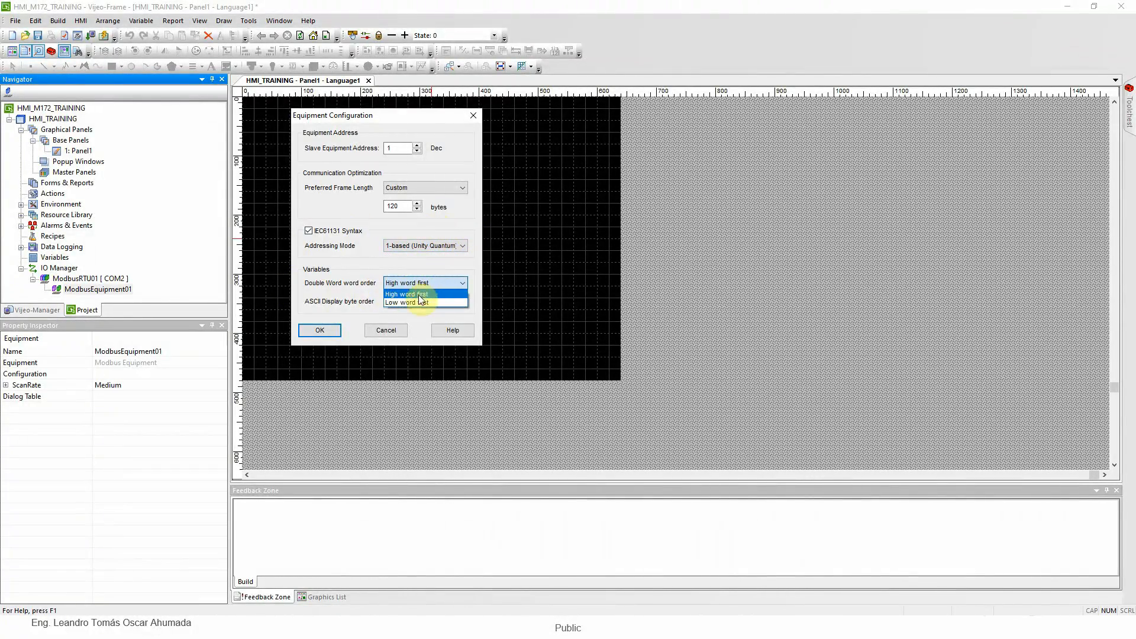
click(415, 302)
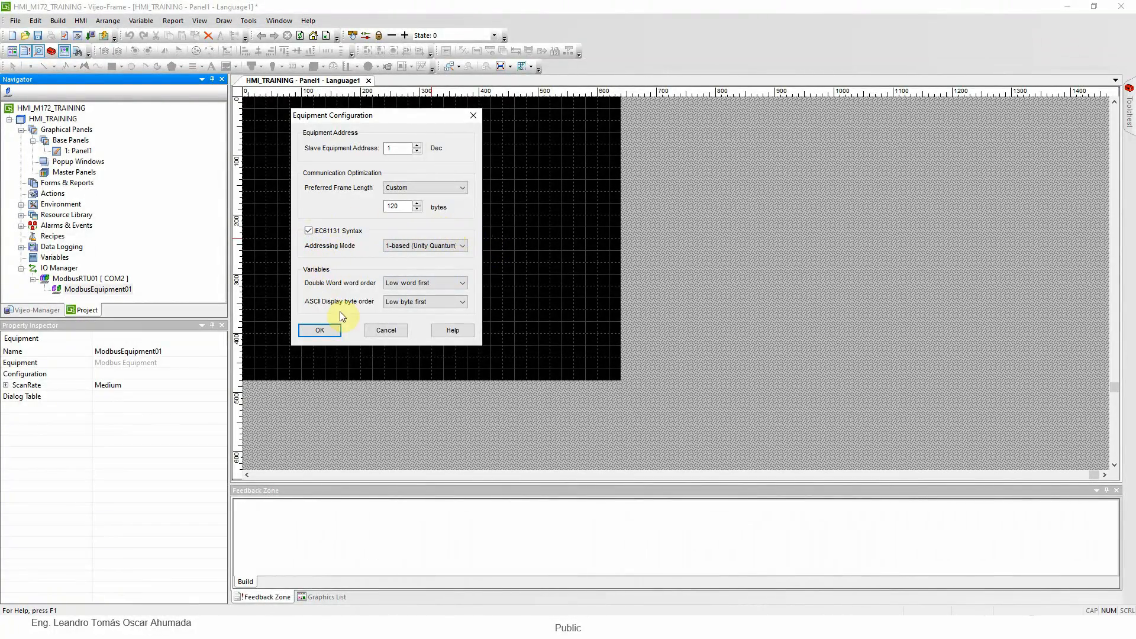
drag(367, 119, 384, 126)
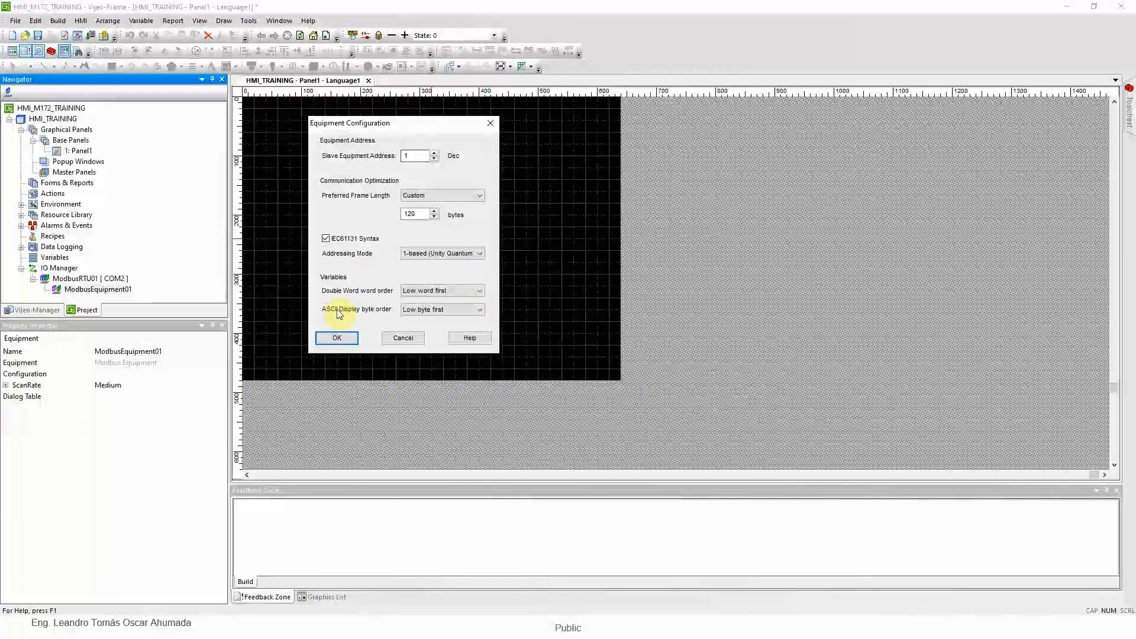
click(346, 340)
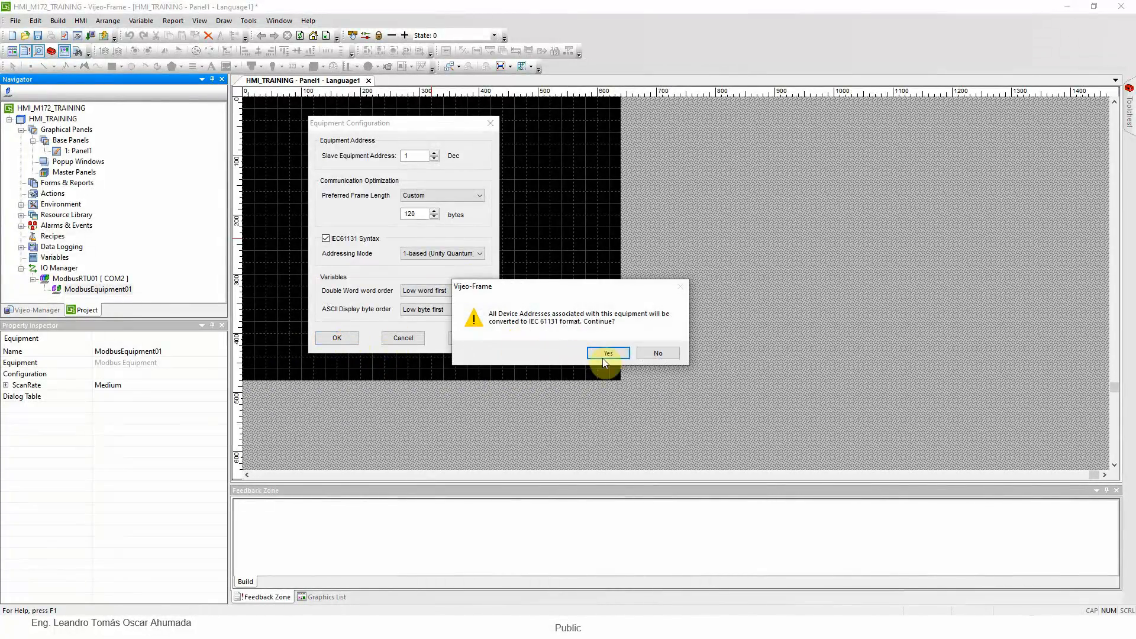
drag(539, 286, 586, 182)
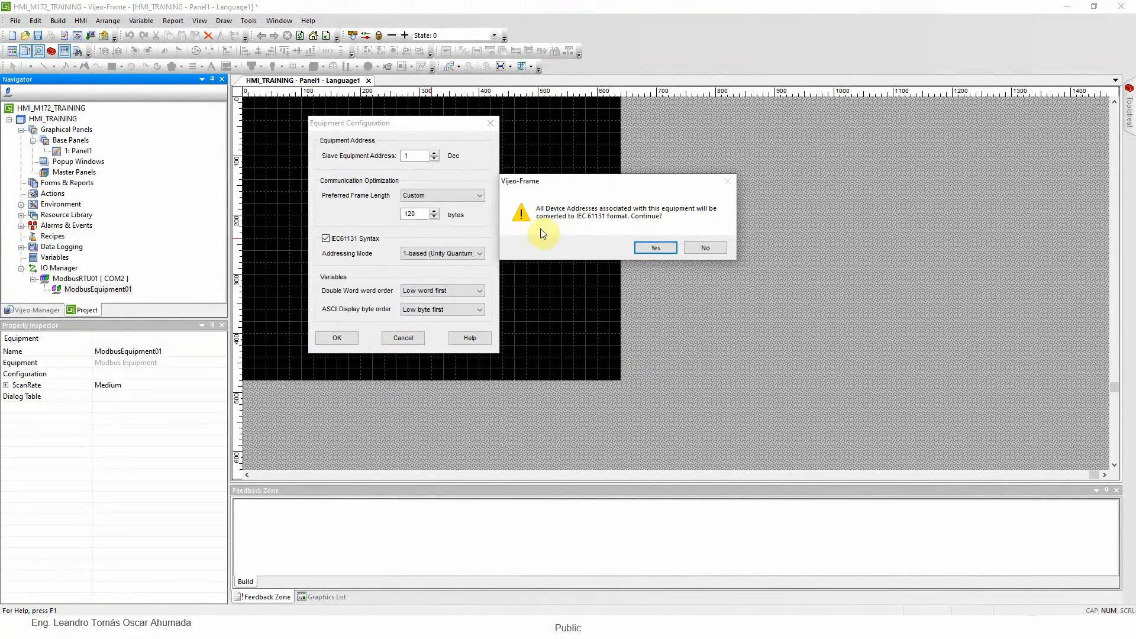
click(656, 251)
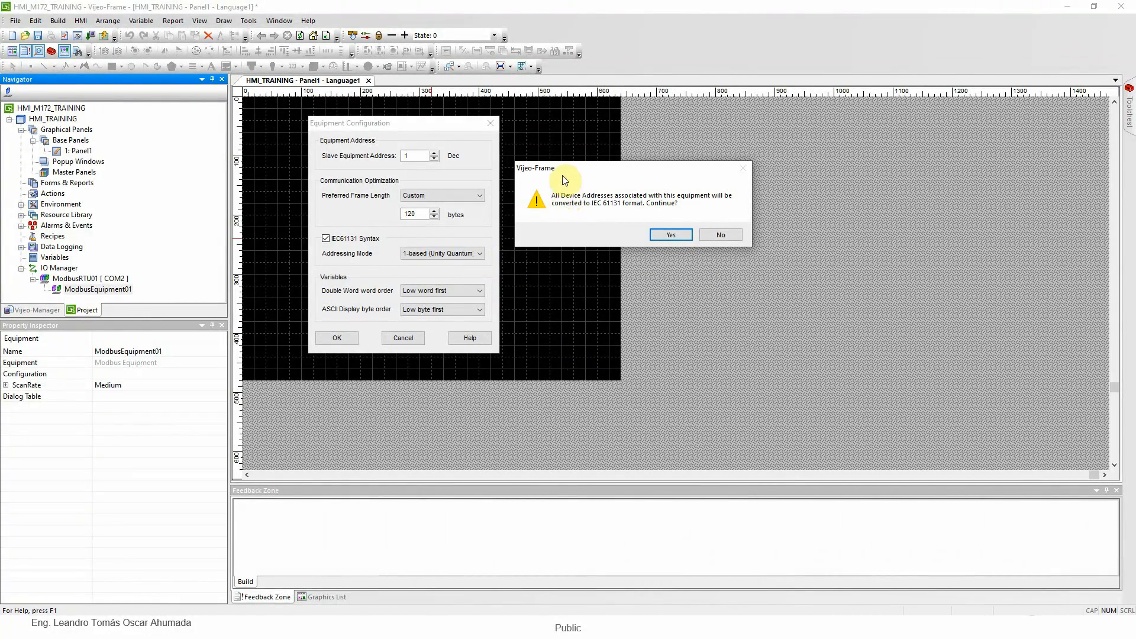
click(668, 235)
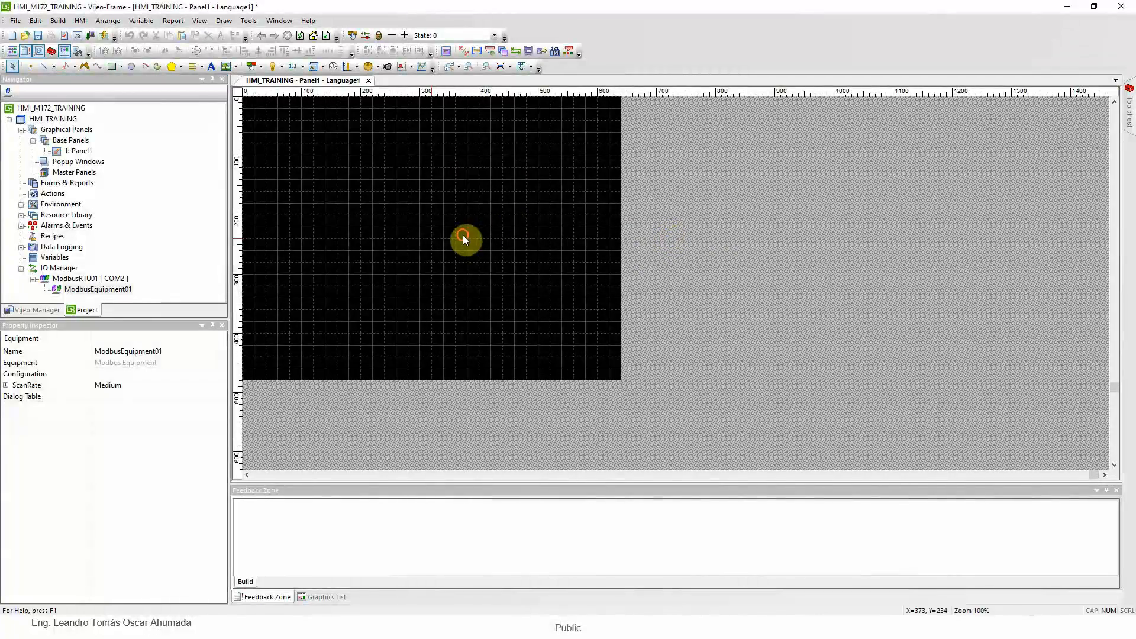
Rename the ModbusEquipment01 device in the IO Manager as M172_SERIAL
click(463, 235)
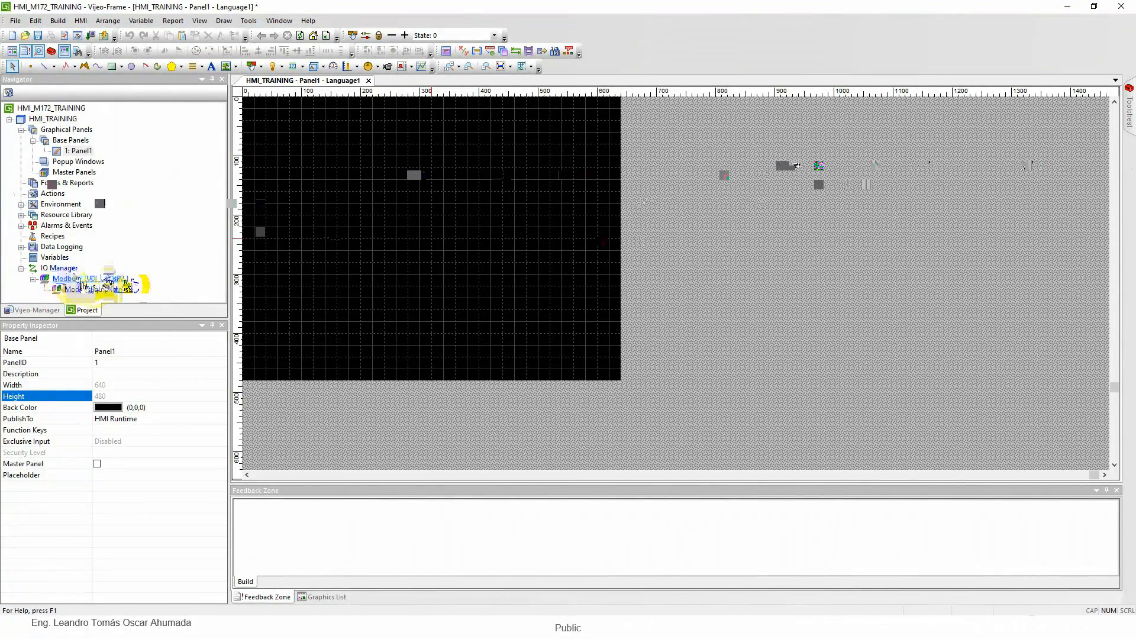
right_click(95, 289)
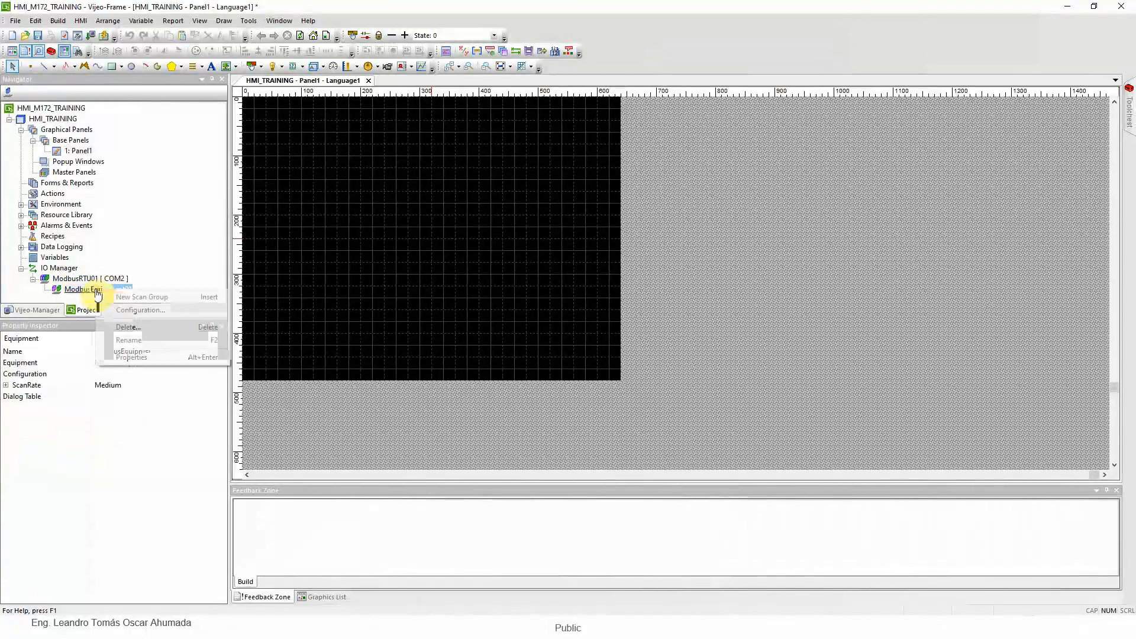
click(142, 339)
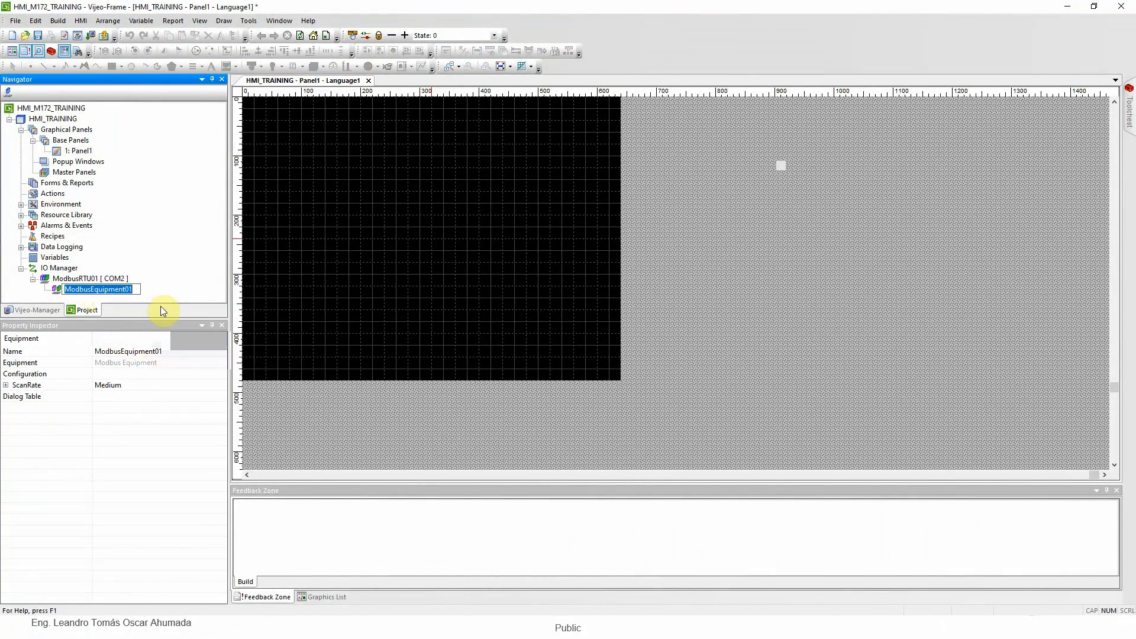
text(M172)
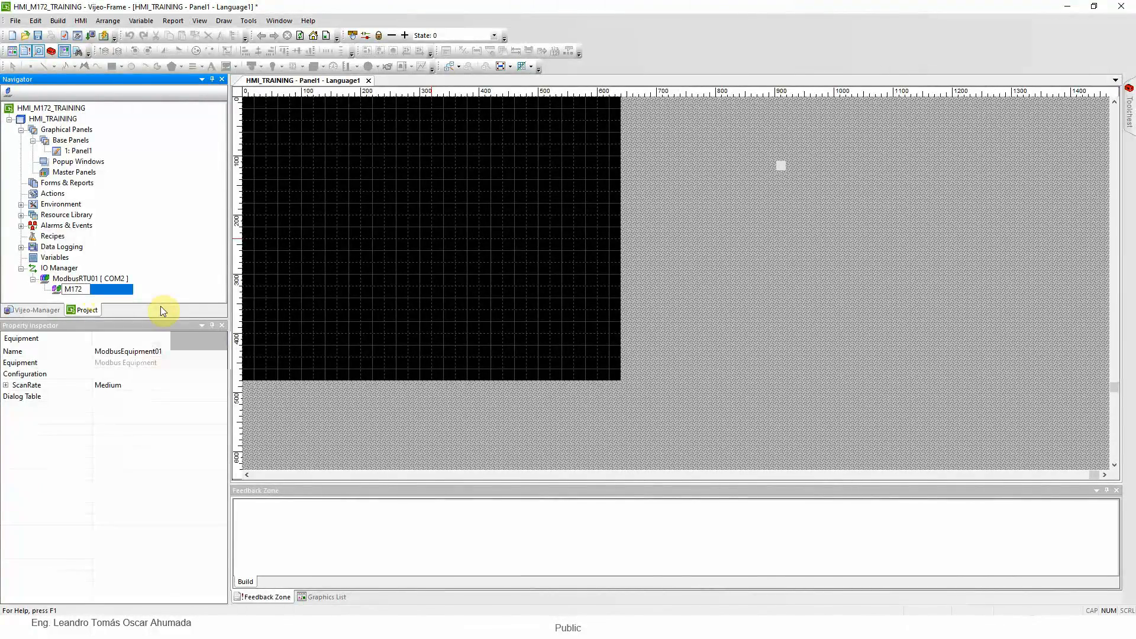
text(_SERIAL)
key(Return)
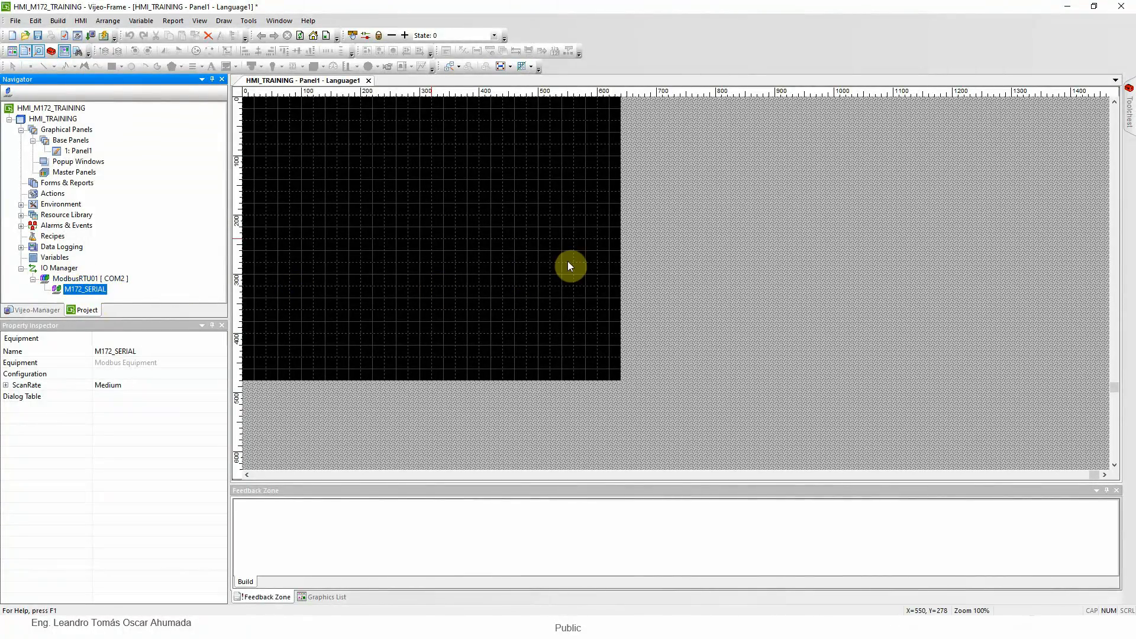
click(497, 273)
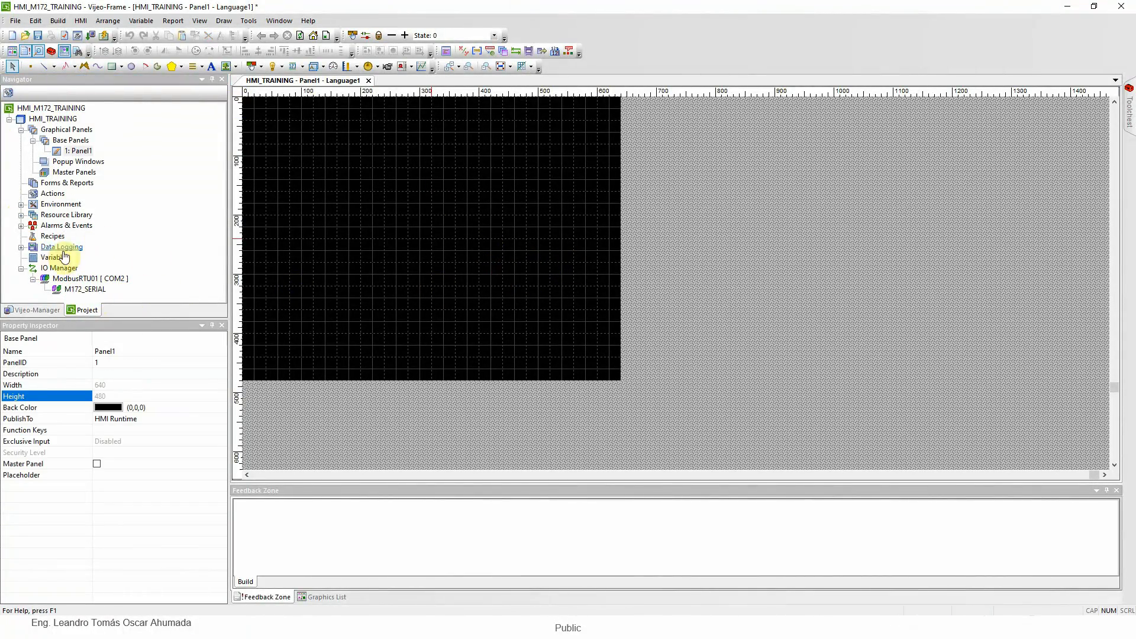
Add a second Modbus Equipment to the ModbusRTU01 driver without configuring it
right_click(104, 281)
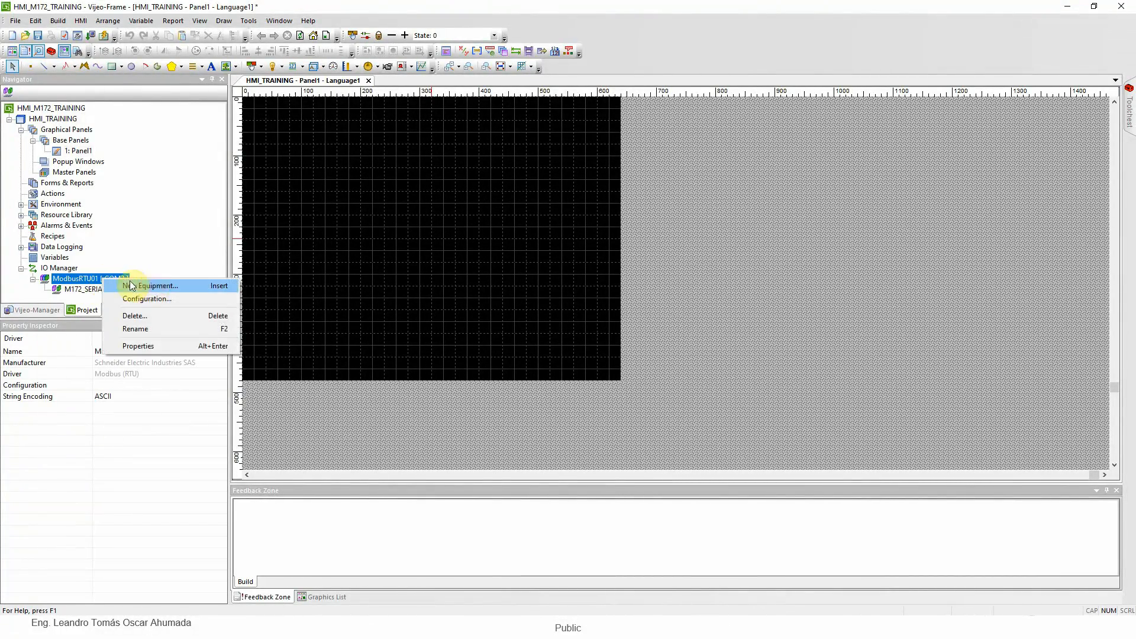
right_click(75, 282)
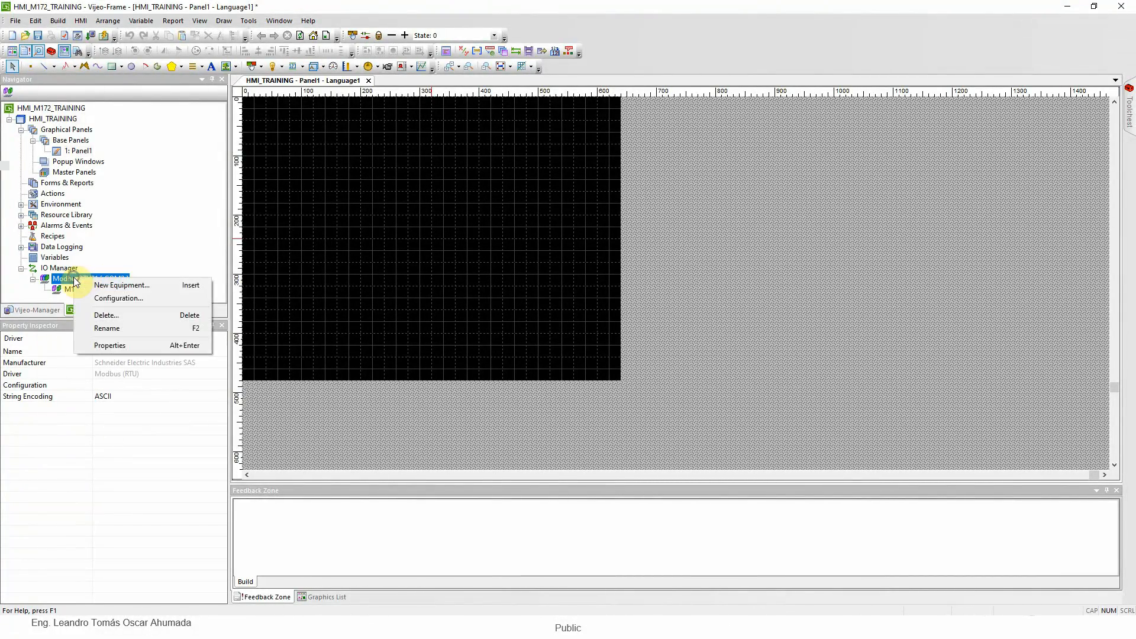
click(135, 291)
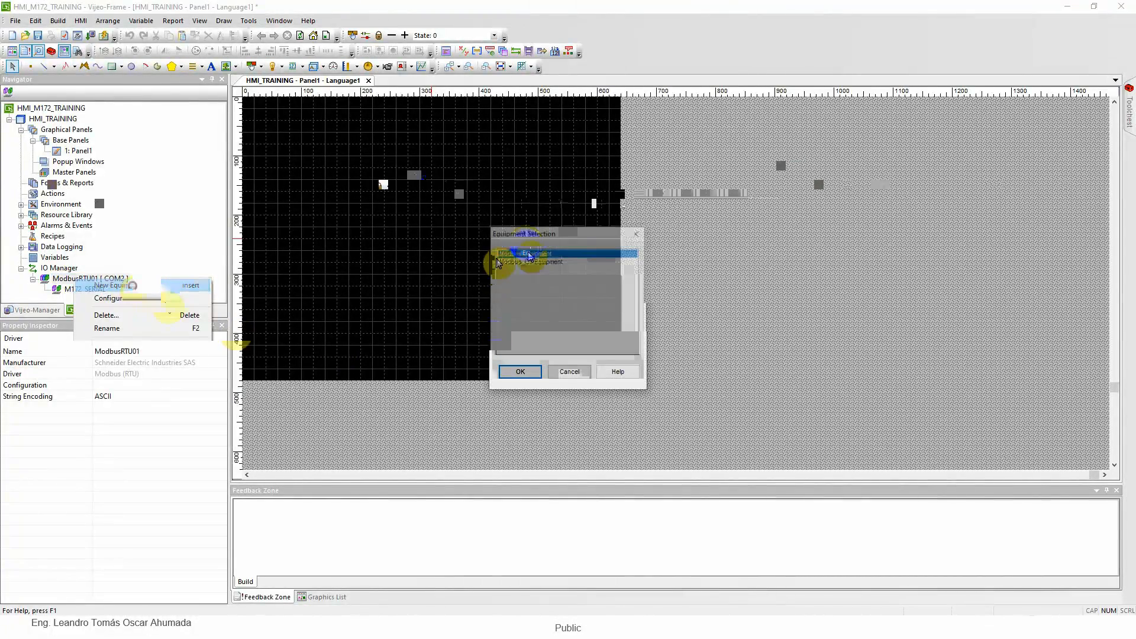
click(519, 372)
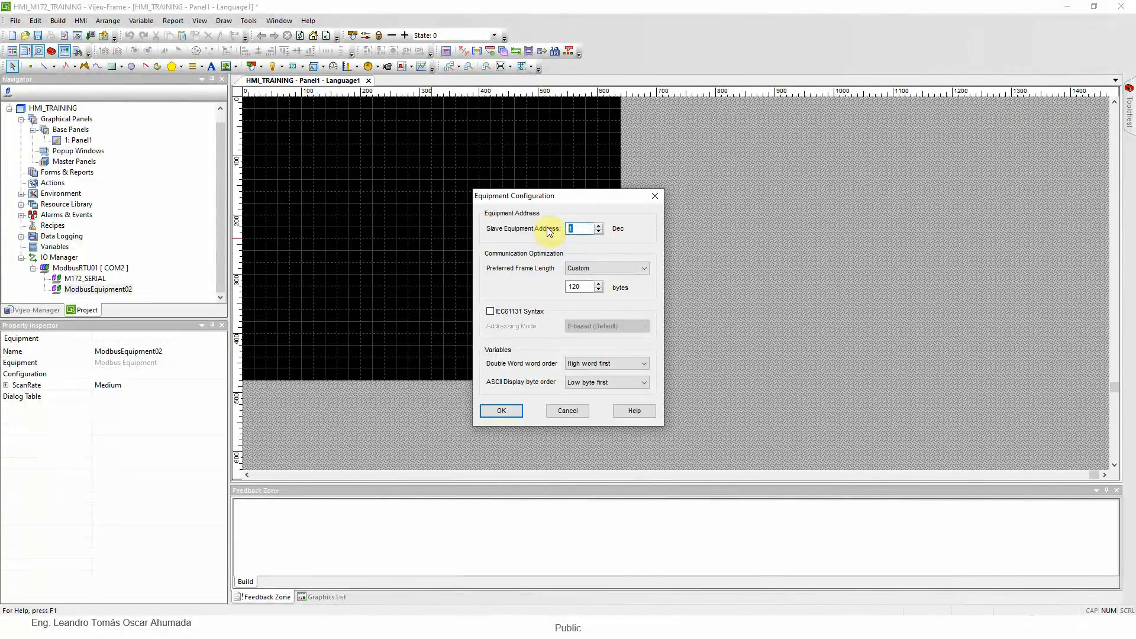
click(568, 411)
Delete the ModbusEquipment02 device from the ModbusRTU01 driver
right_click(117, 290)
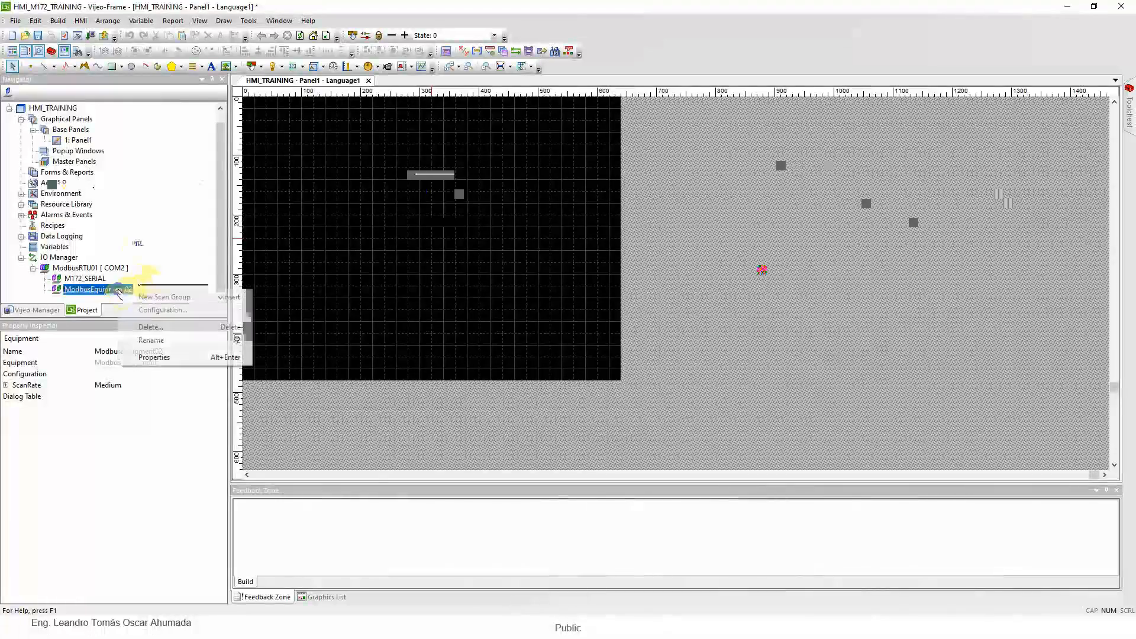
click(161, 328)
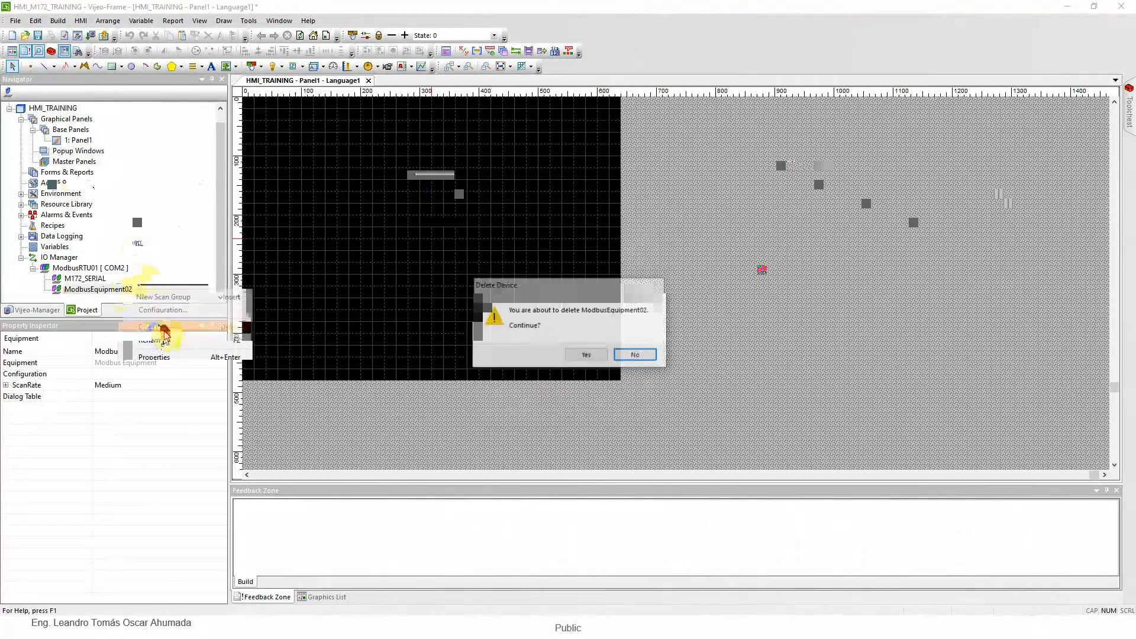
click(586, 354)
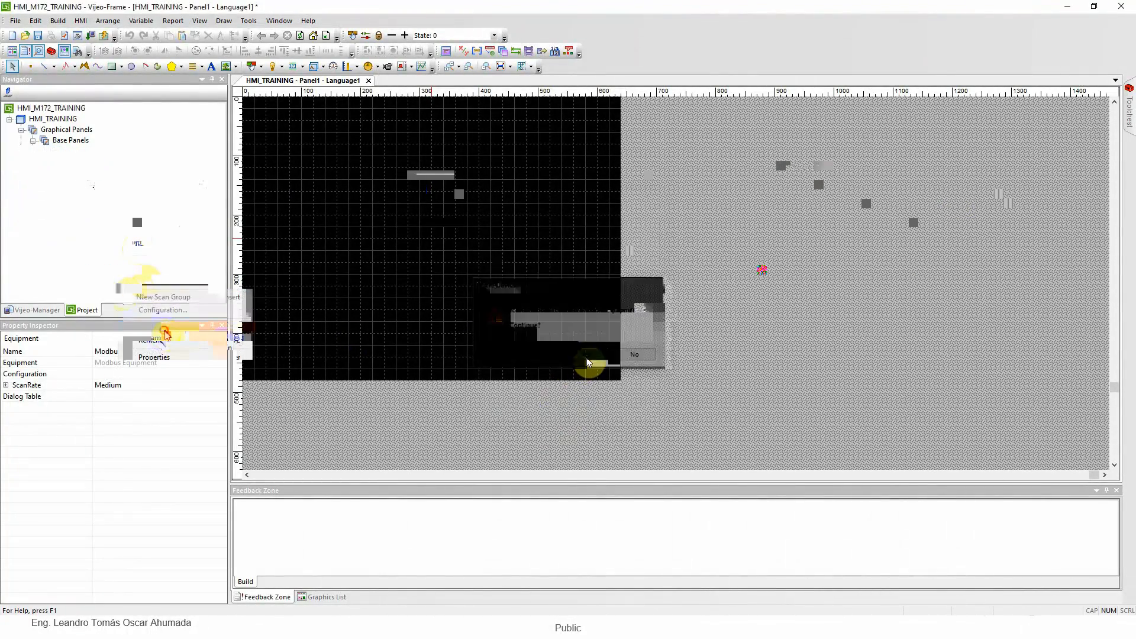
click(386, 277)
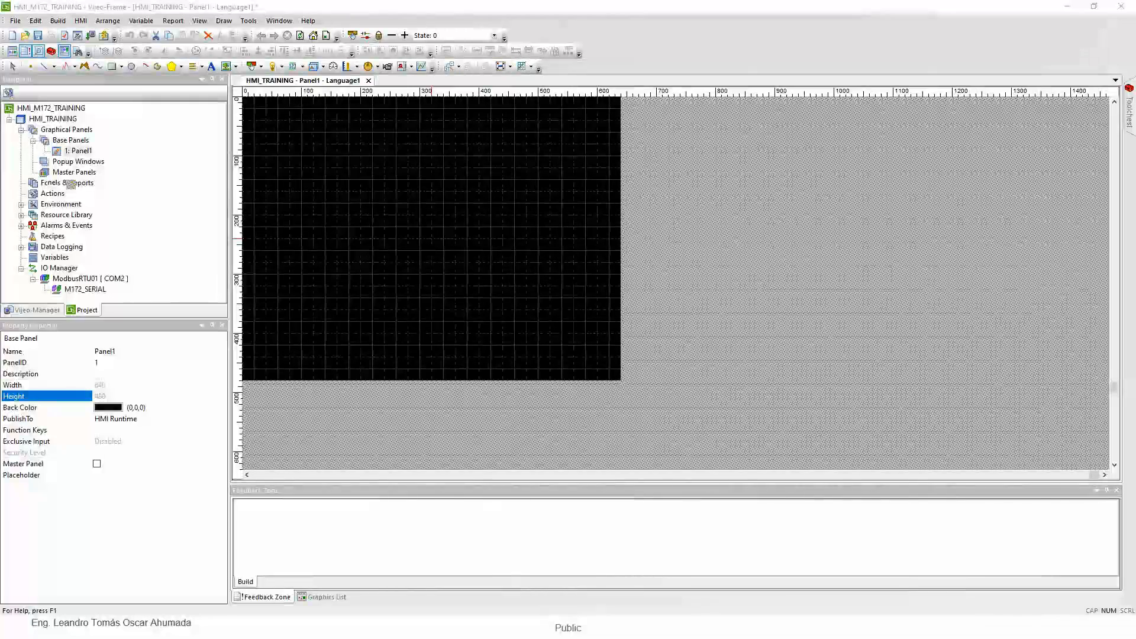
click(450, 283)
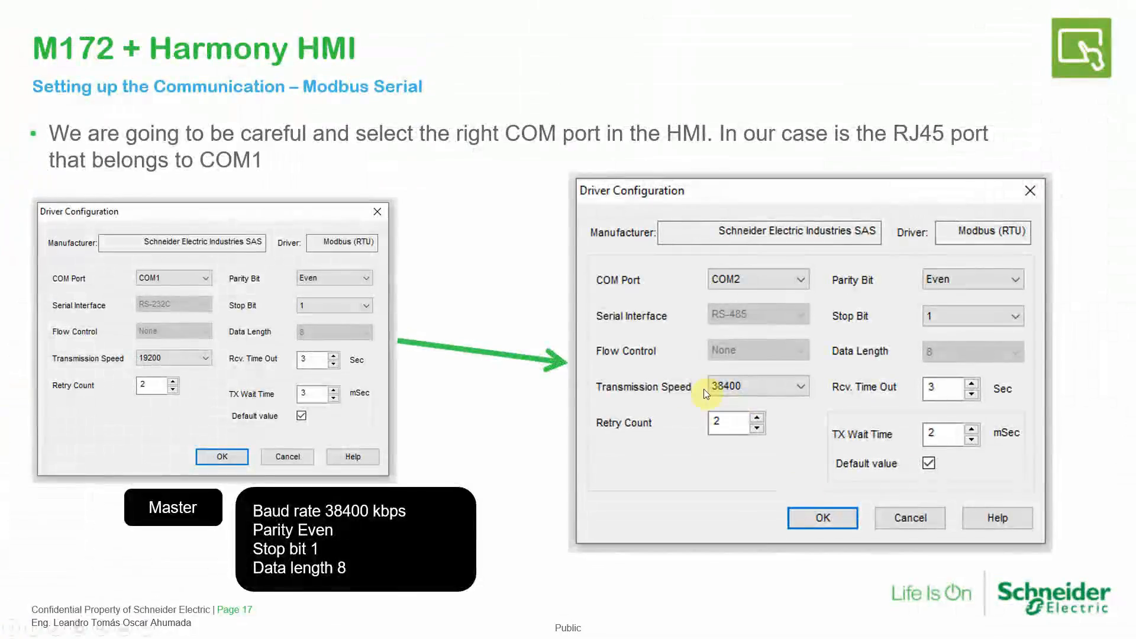
click(644, 396)
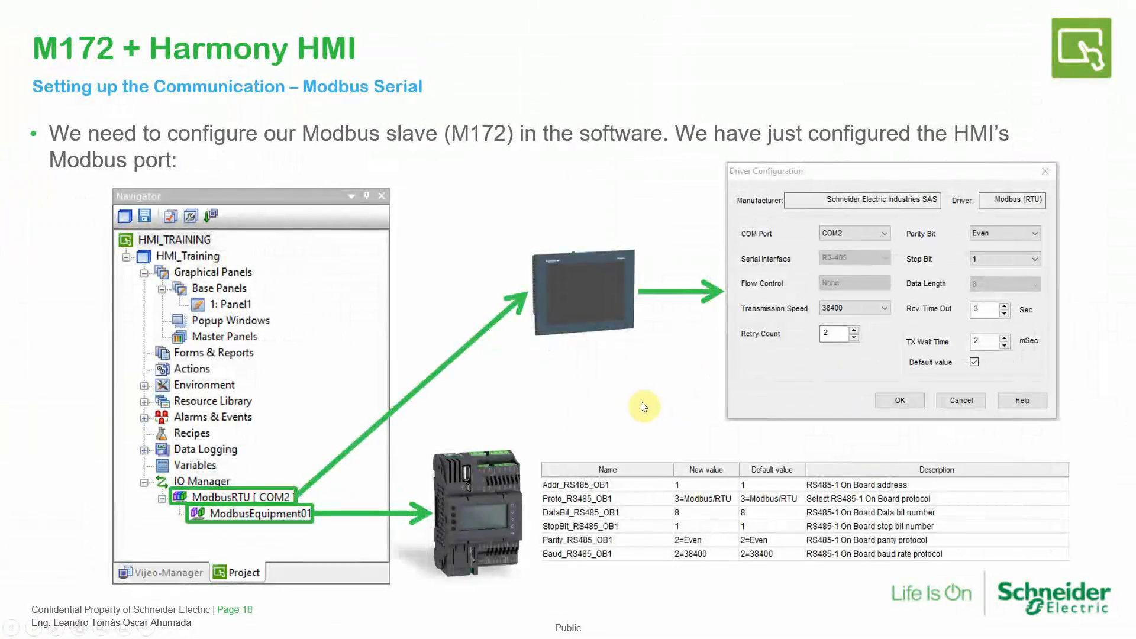
click(622, 403)
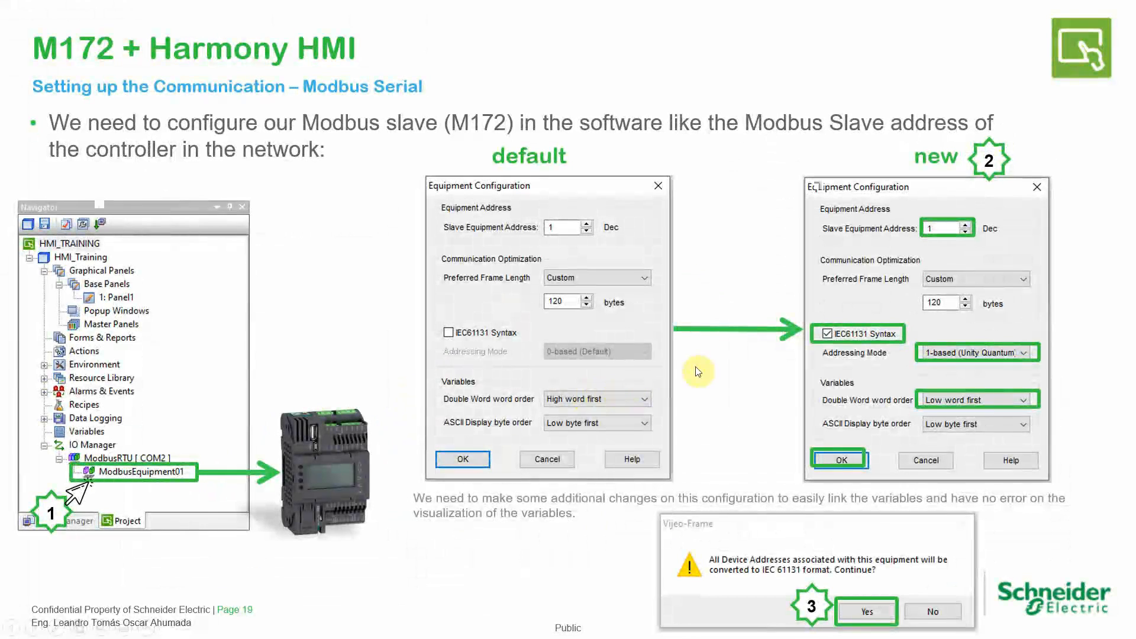
click(583, 365)
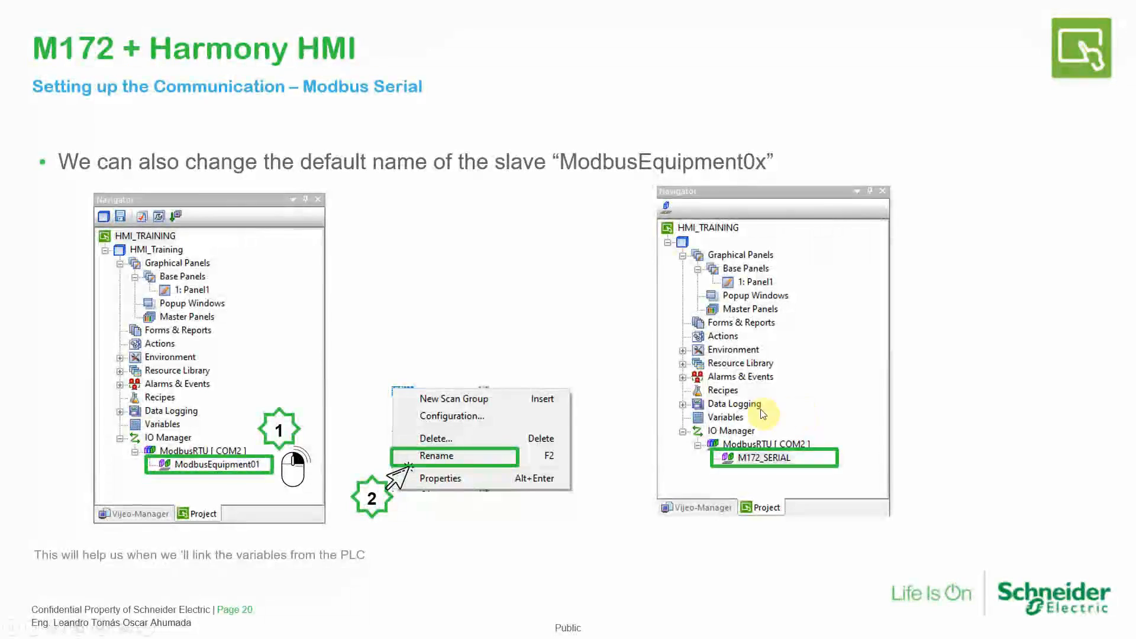
click(707, 406)
click(566, 378)
key(Left)
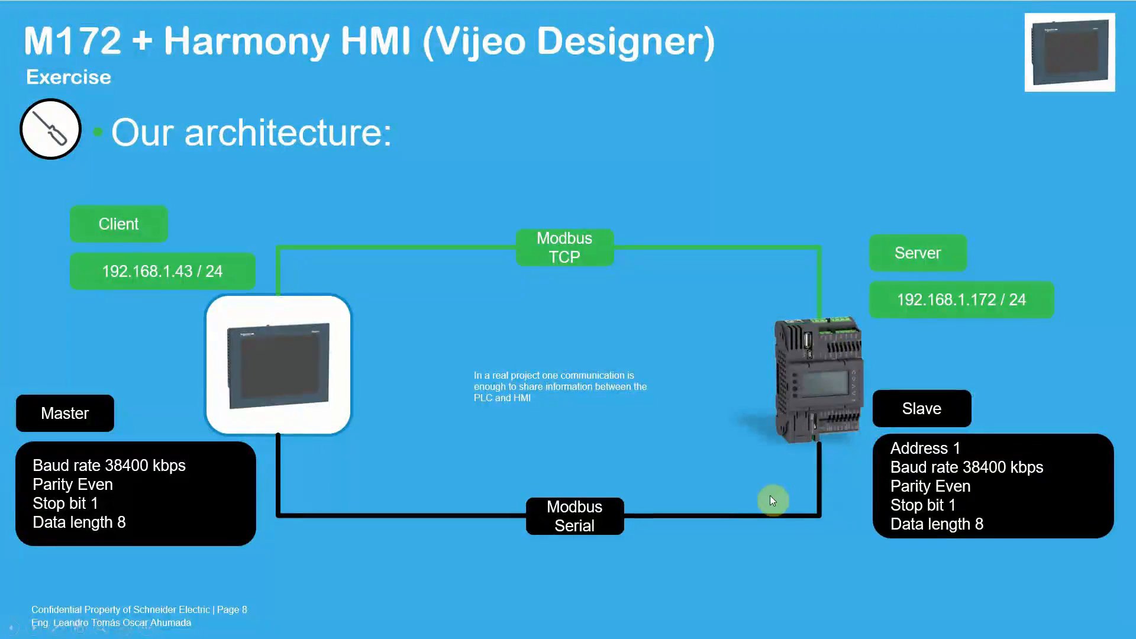
Switch to Vijeo-Frame and open the network settings of the HMI_TRAINING target
key(super)
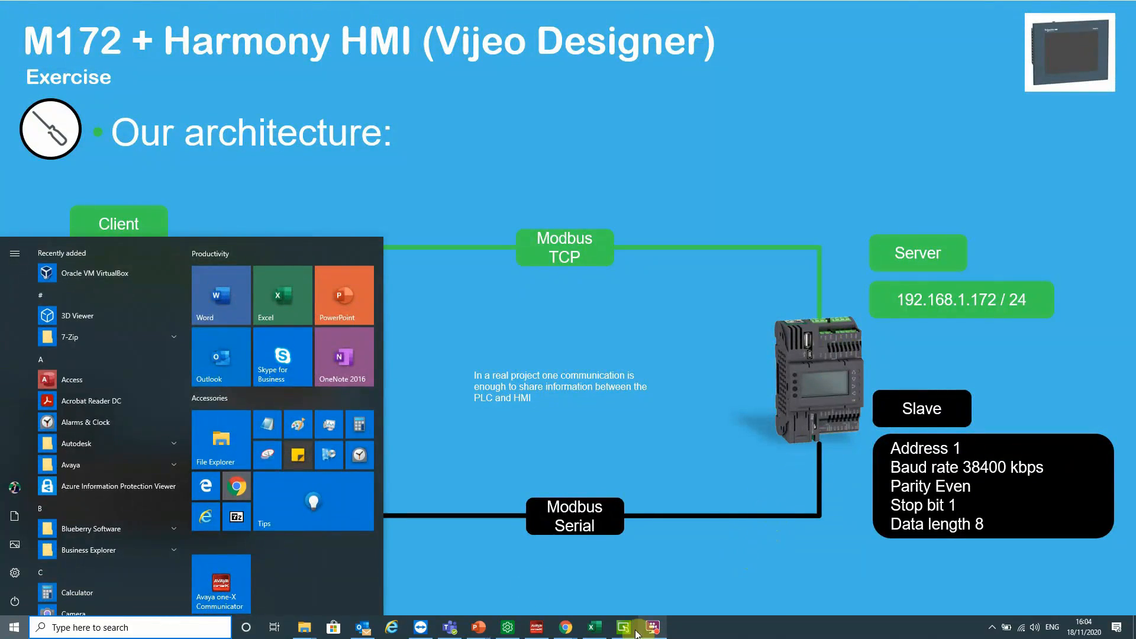
click(629, 628)
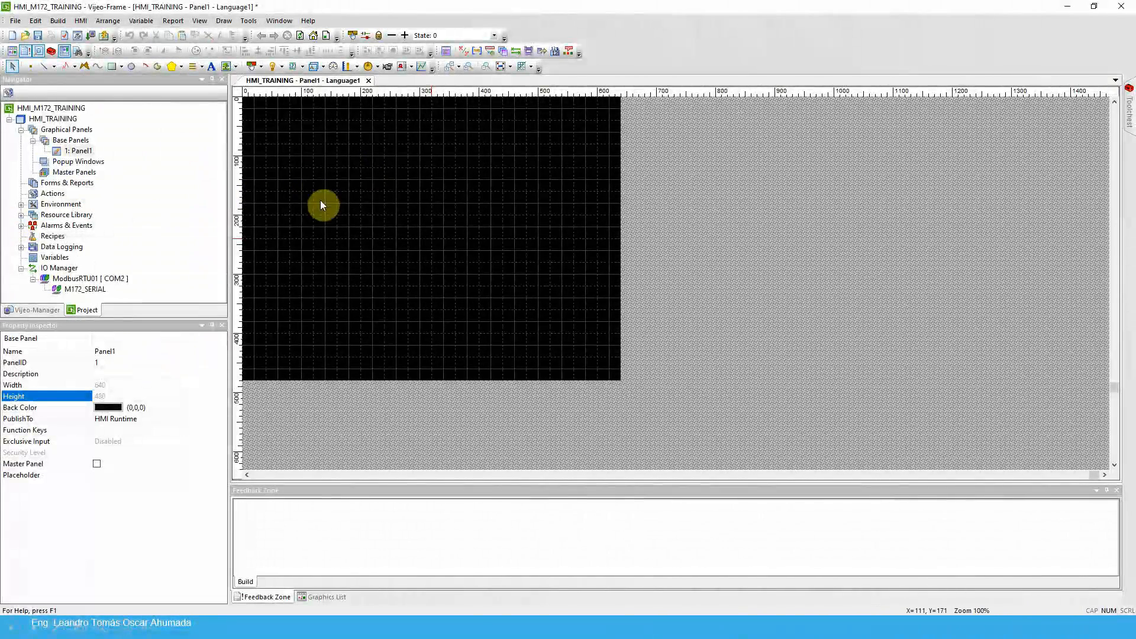
double_click(67, 119)
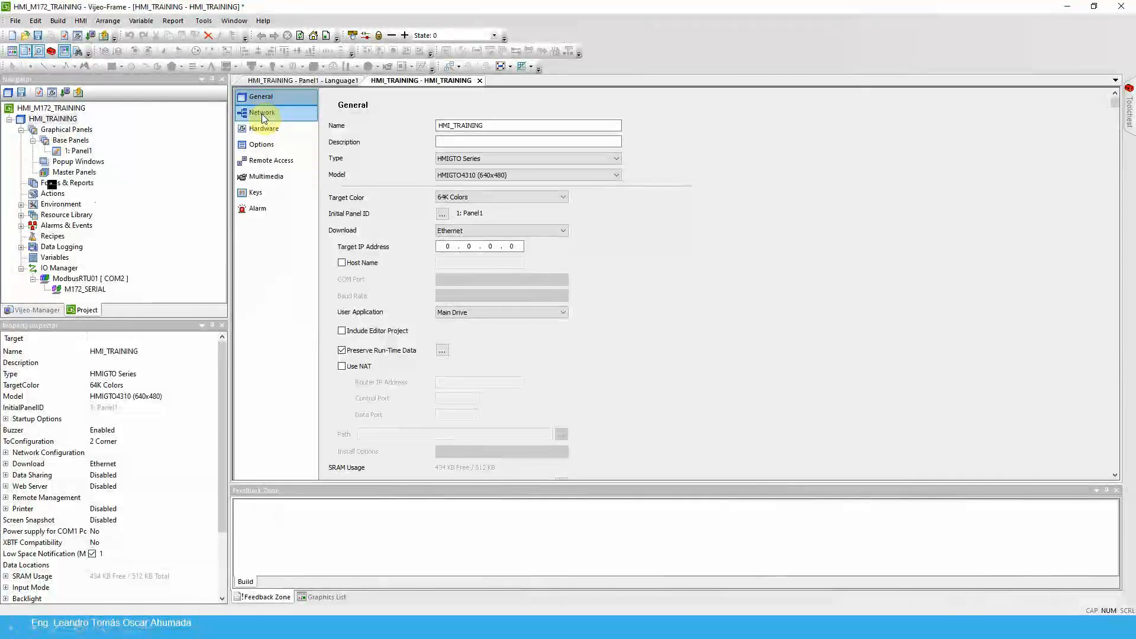
click(263, 115)
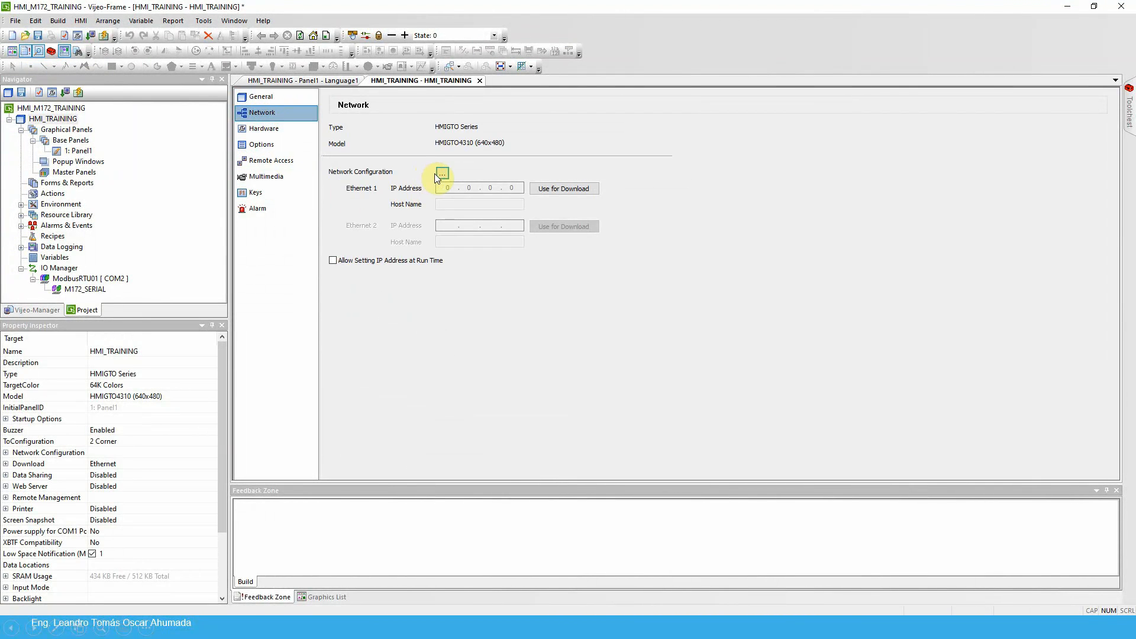
click(70, 118)
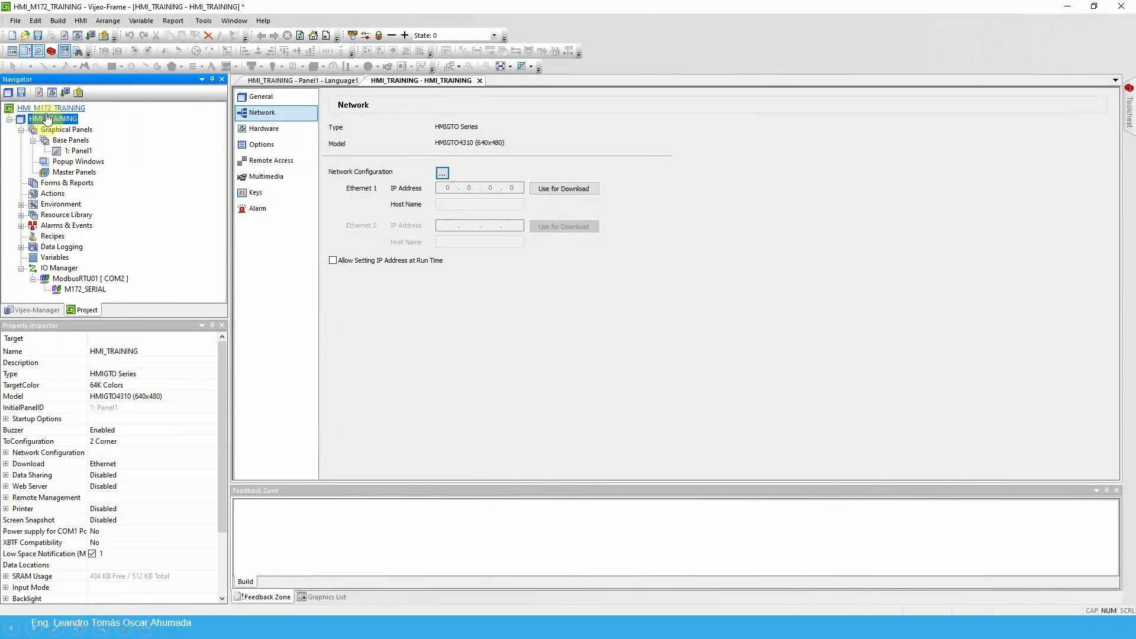
click(260, 112)
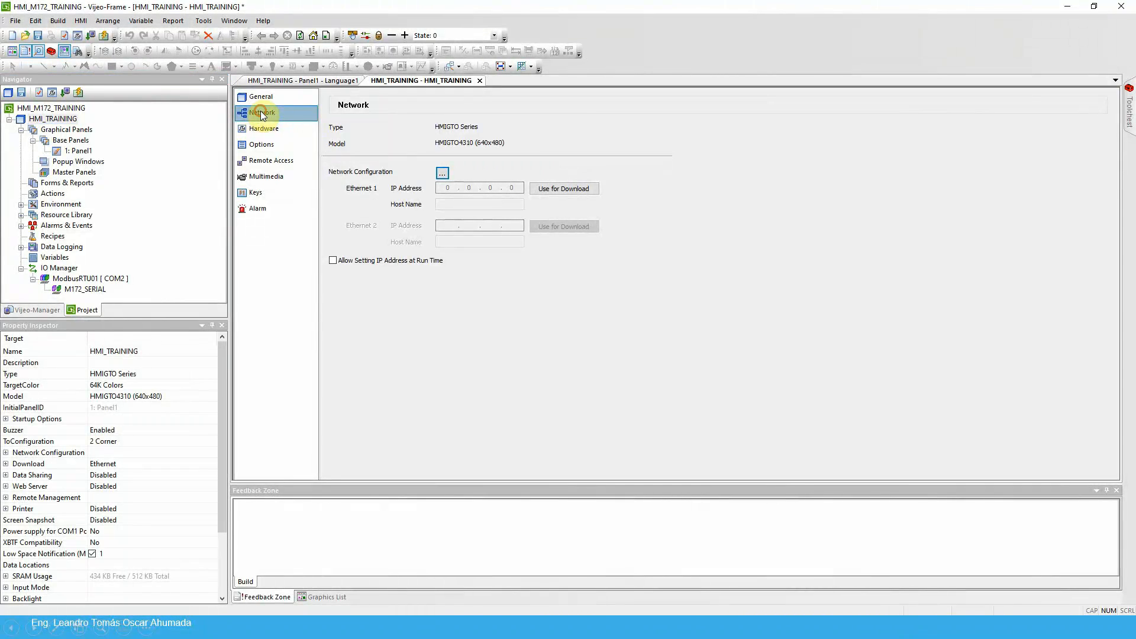
Set the panel's Ethernet 1 IP address to 192.168.1.43 with subnet mask 255.255.255.0
click(442, 173)
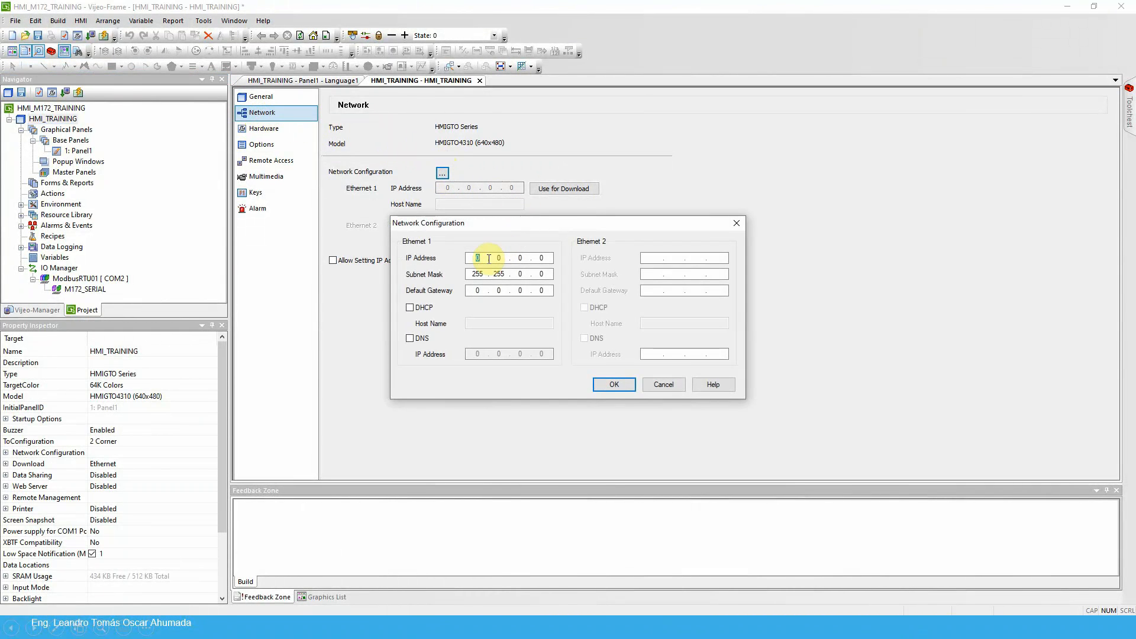
text(192 . 168)
key(BackSpace)
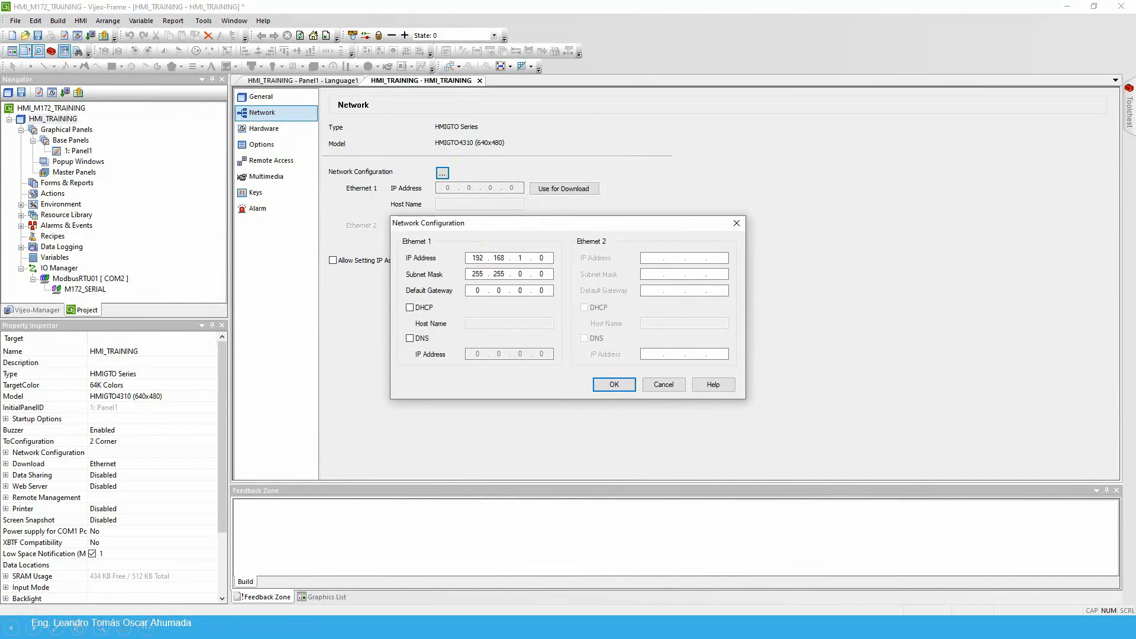
text(43)
click(519, 273)
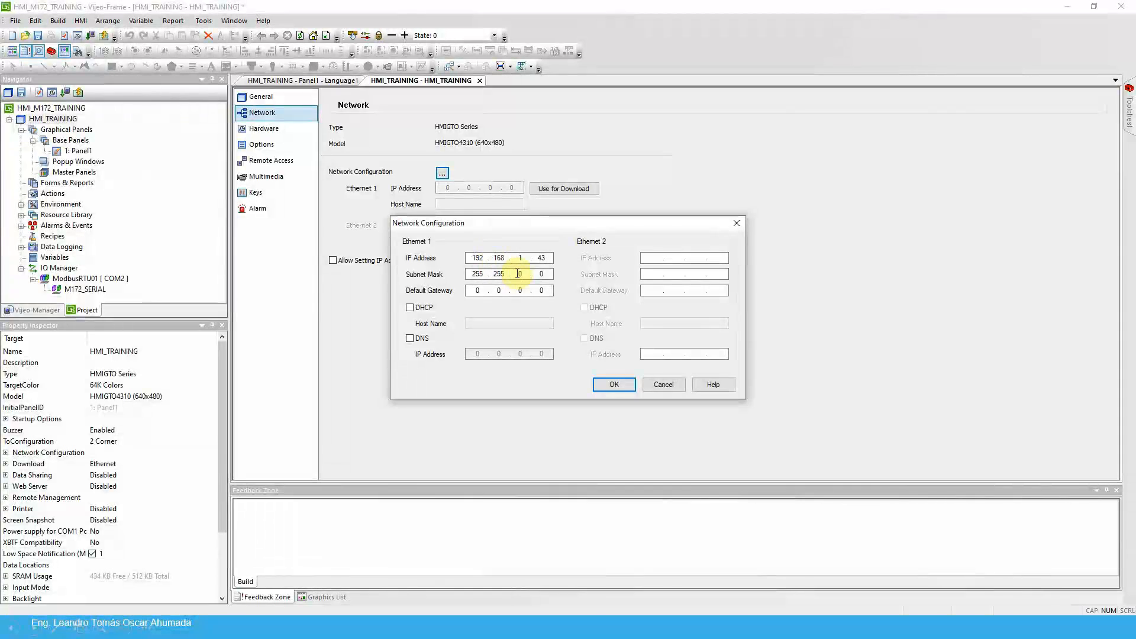
text(255 .)
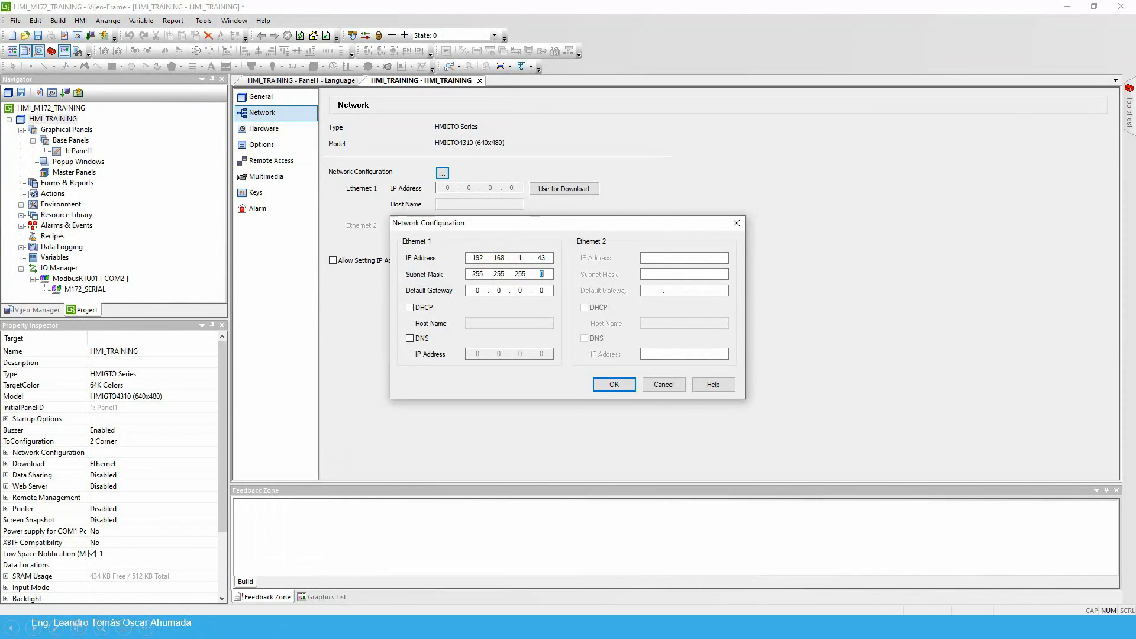
click(616, 385)
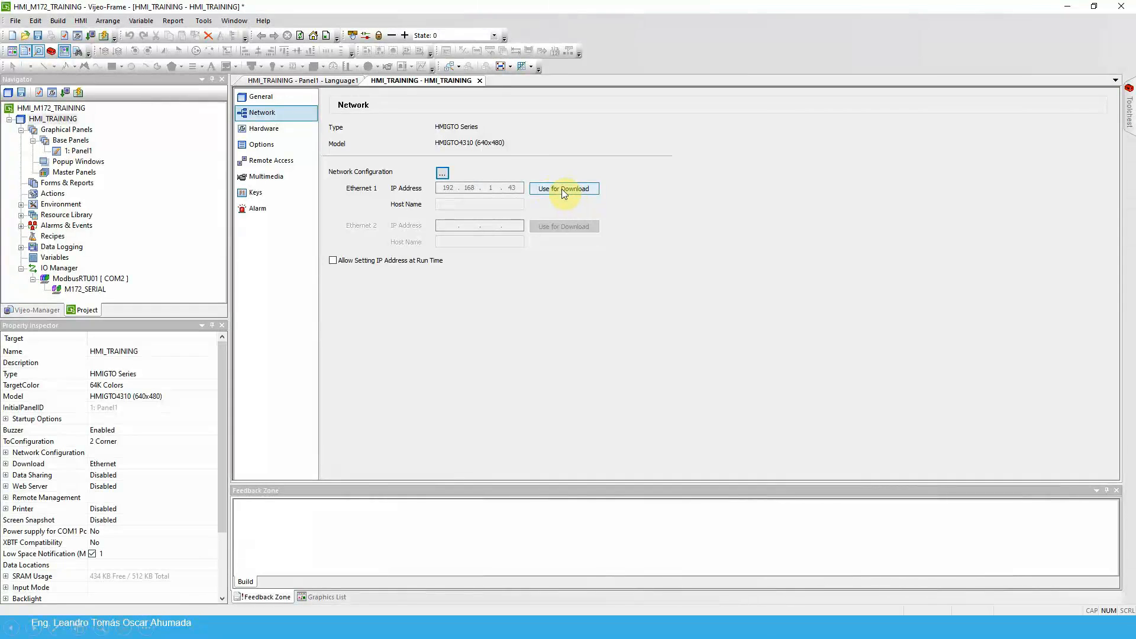
click(256, 96)
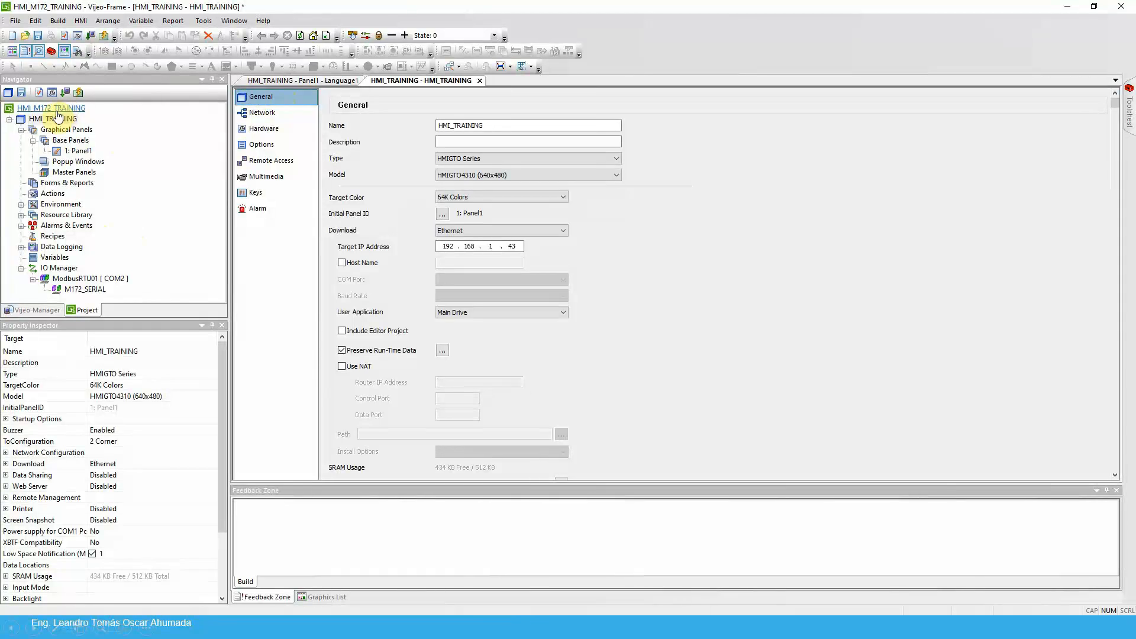
Add a Schneider Electric Modbus TCP/IP driver with Modbus Equipment to the IO Manager
click(20, 127)
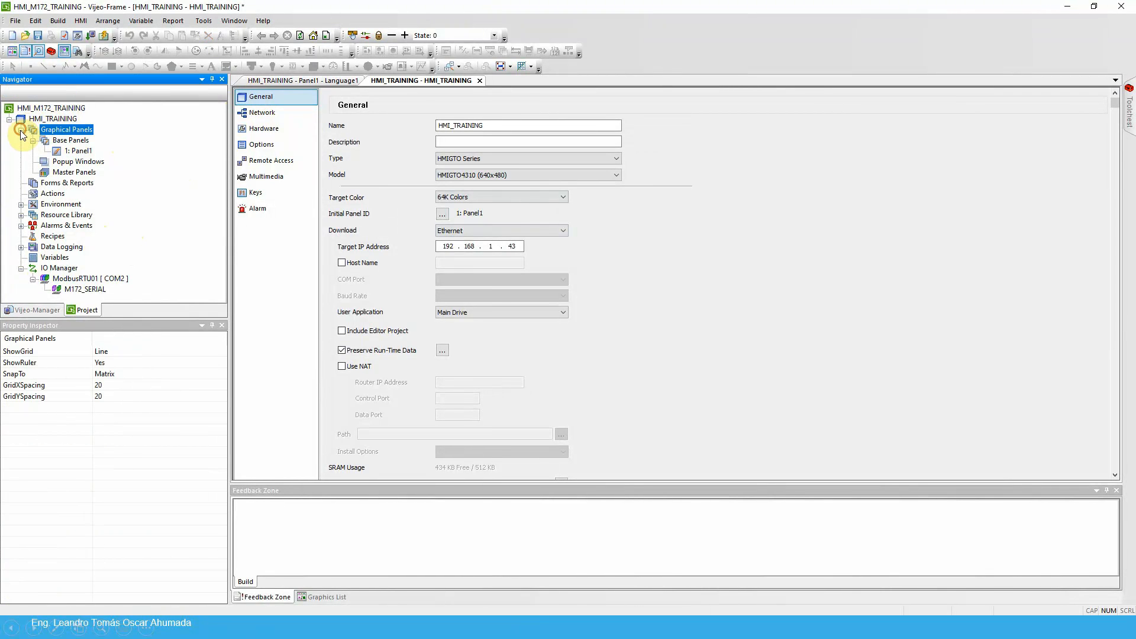
click(22, 130)
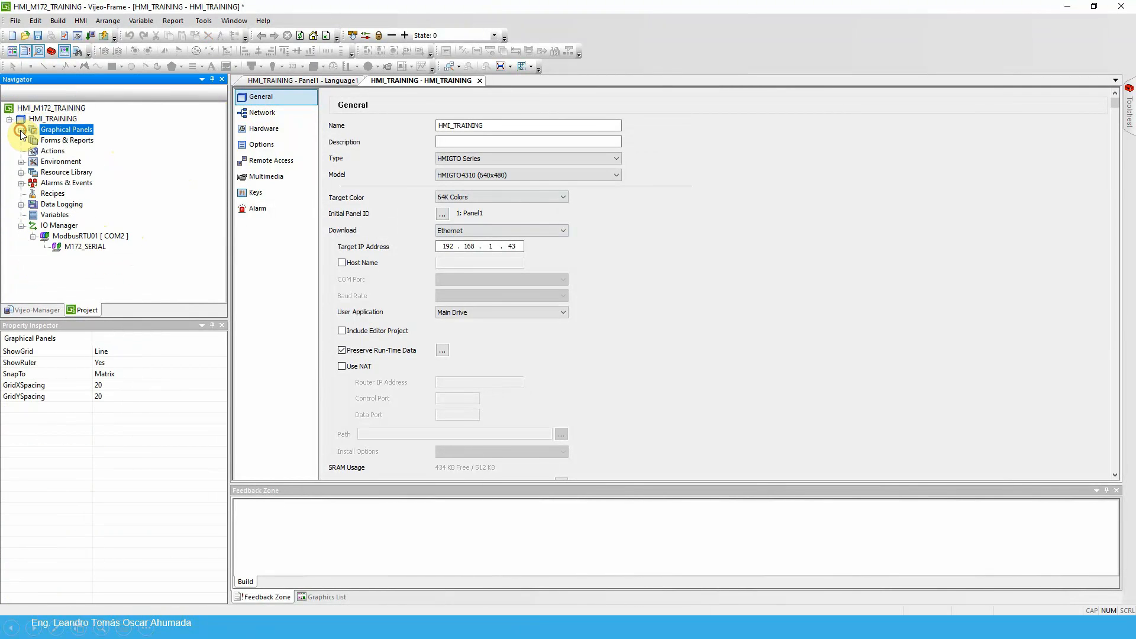
right_click(65, 226)
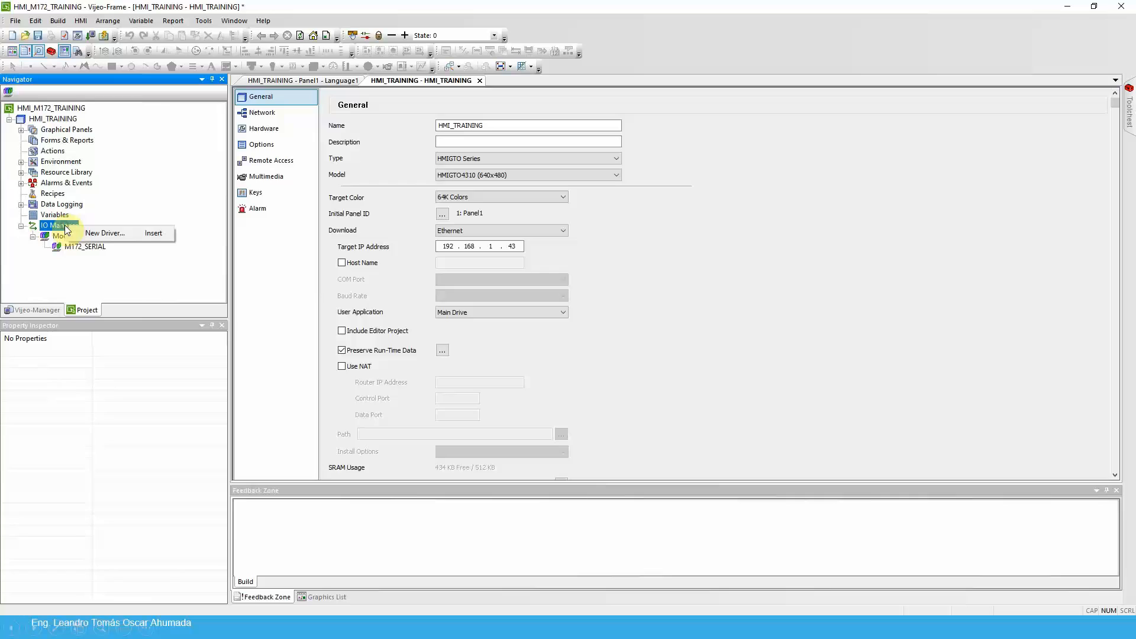
click(125, 238)
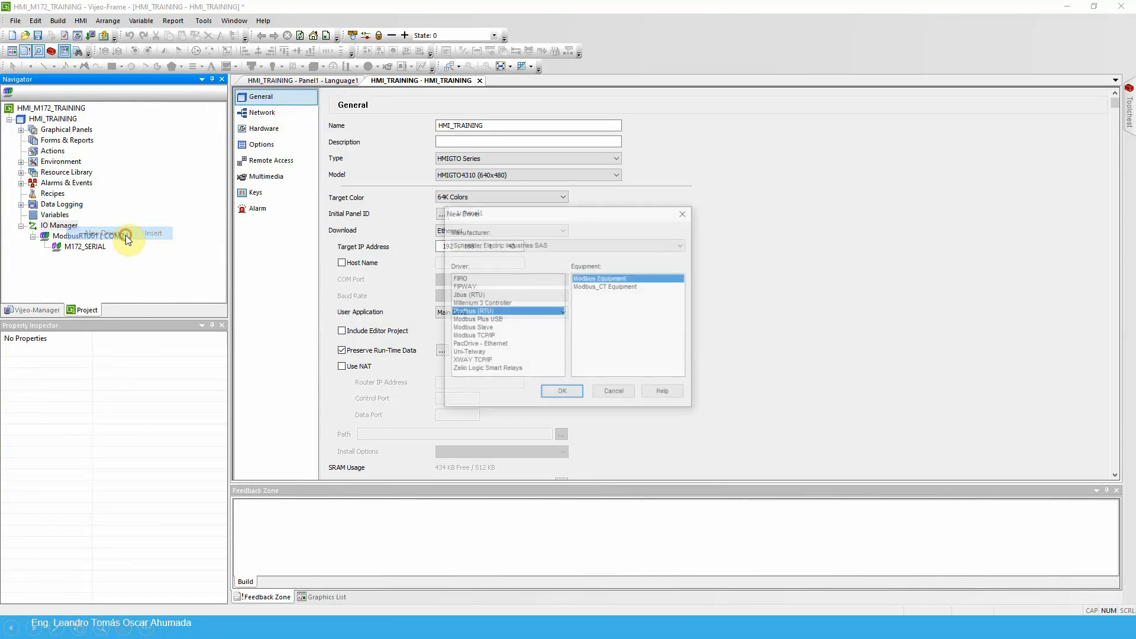
click(470, 336)
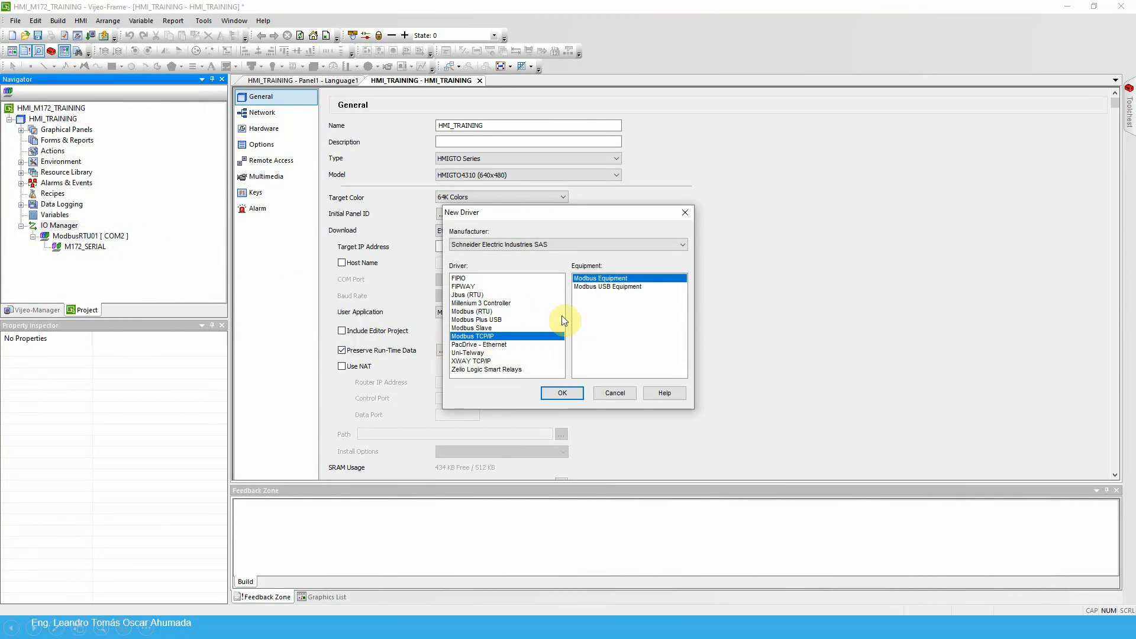
click(563, 392)
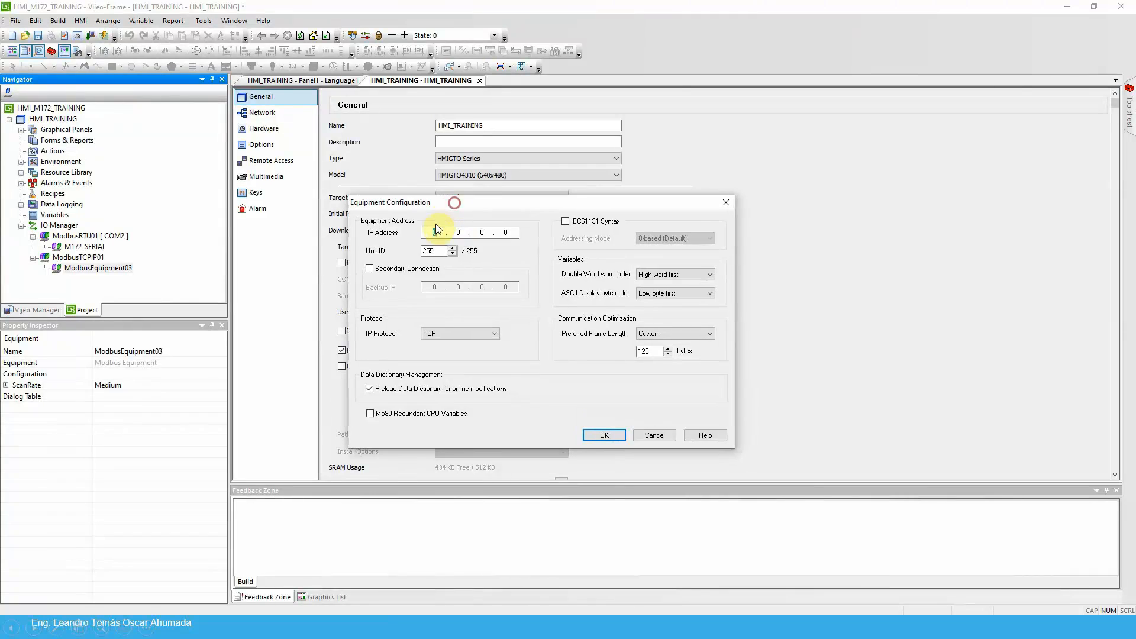
Set the new Modbus TCP/IP equipment's IP address to 192.168.1.172
text(192.168.1)
Enable IEC61131 syntax for the Modbus TCP/IP equipment with 1-based (Unity Quantum) addressing
click(565, 221)
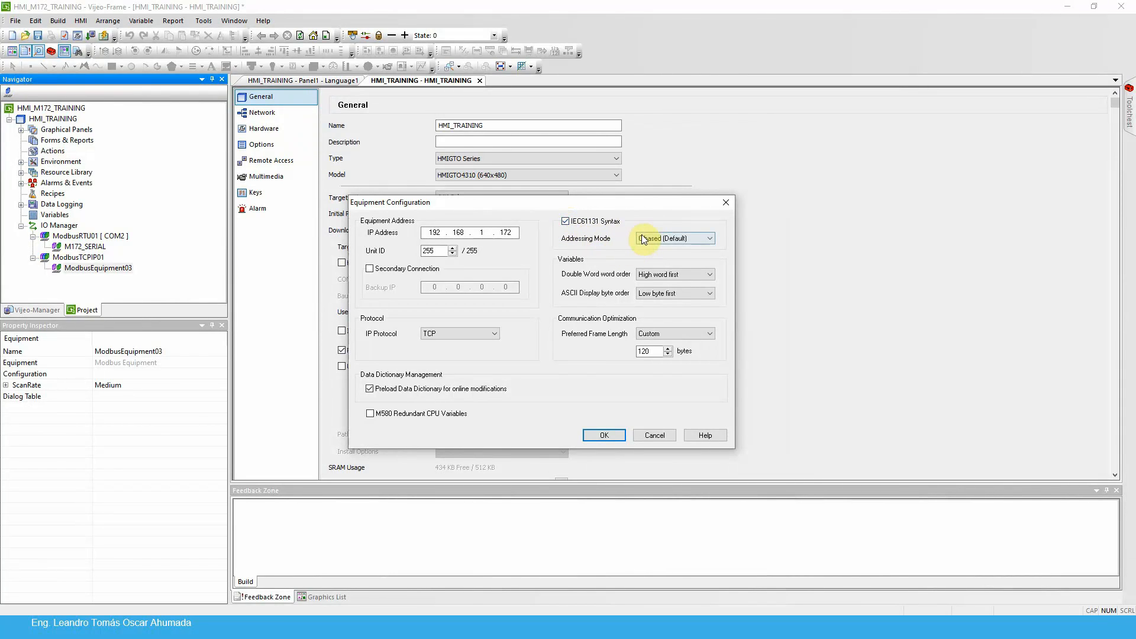
click(692, 240)
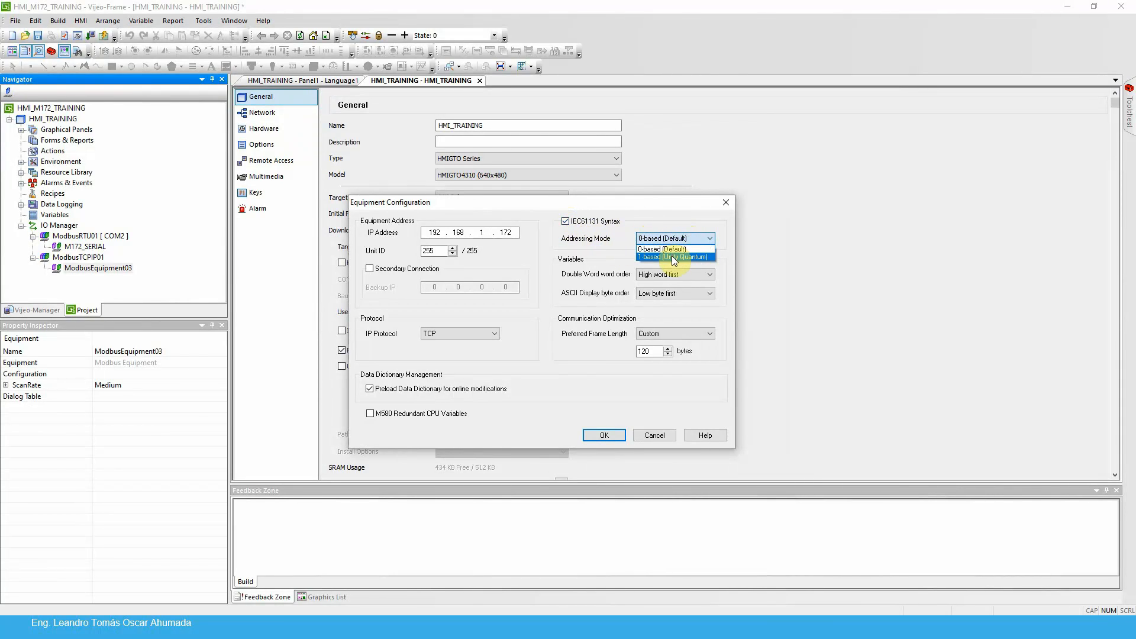
click(673, 259)
Set the TCP/IP equipment's double word order to low word first and accept the configuration with conversion to IEC 61131 format
click(690, 274)
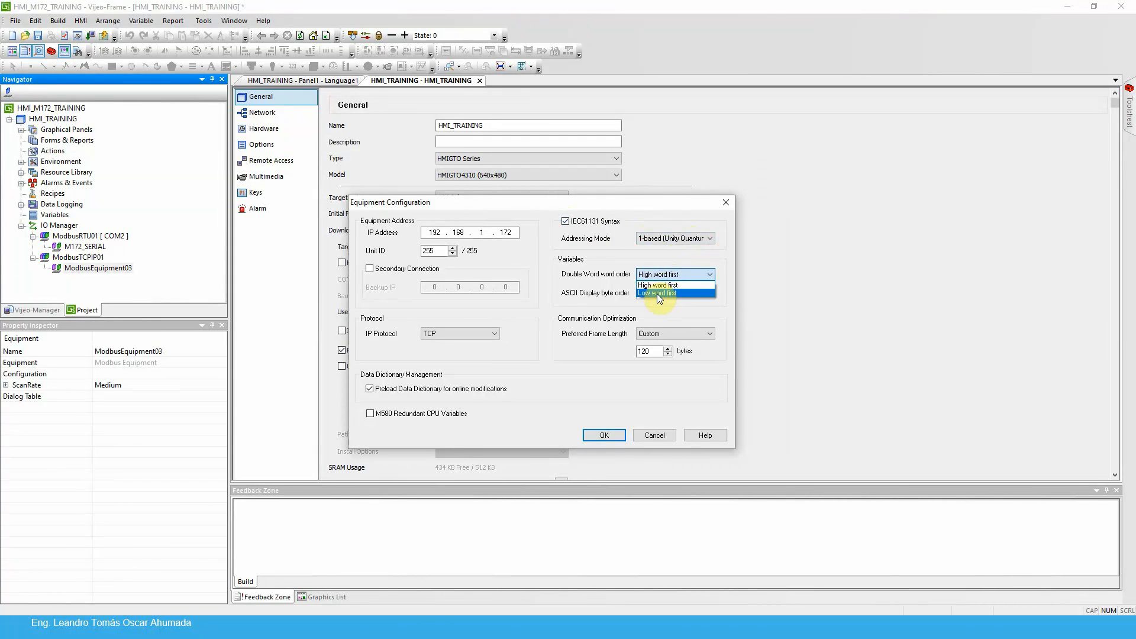
click(659, 294)
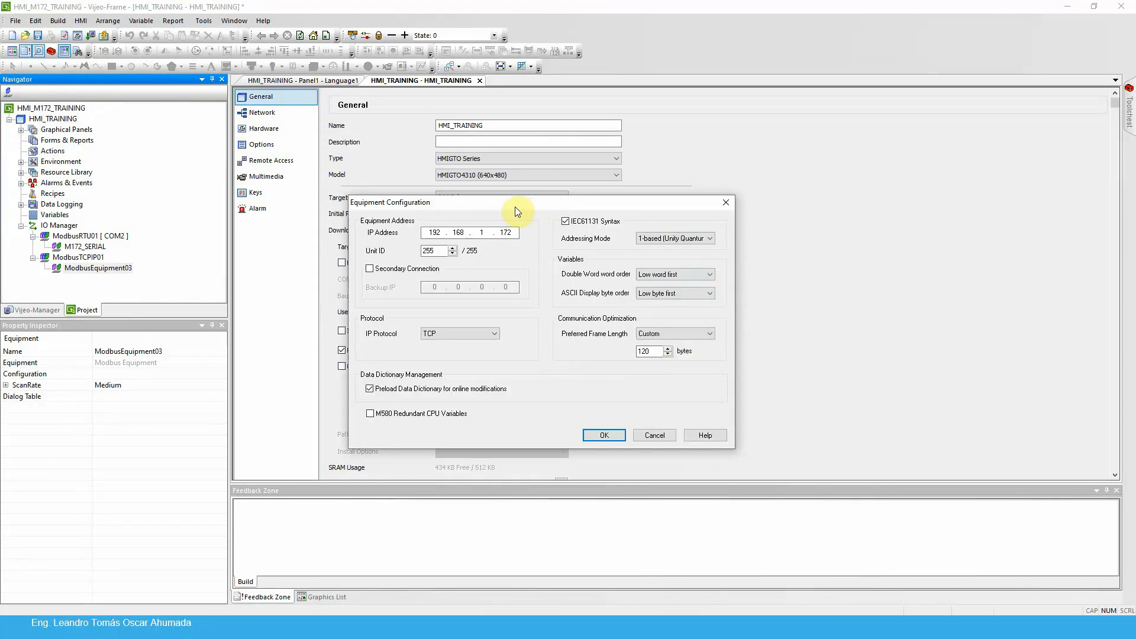
drag(515, 207, 739, 187)
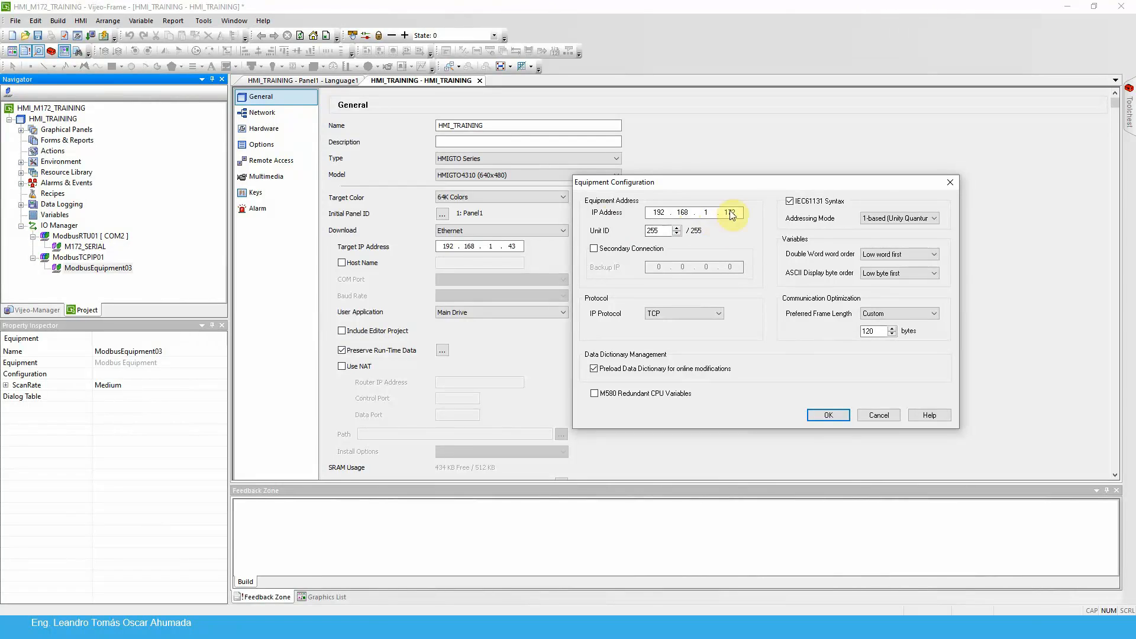
click(829, 417)
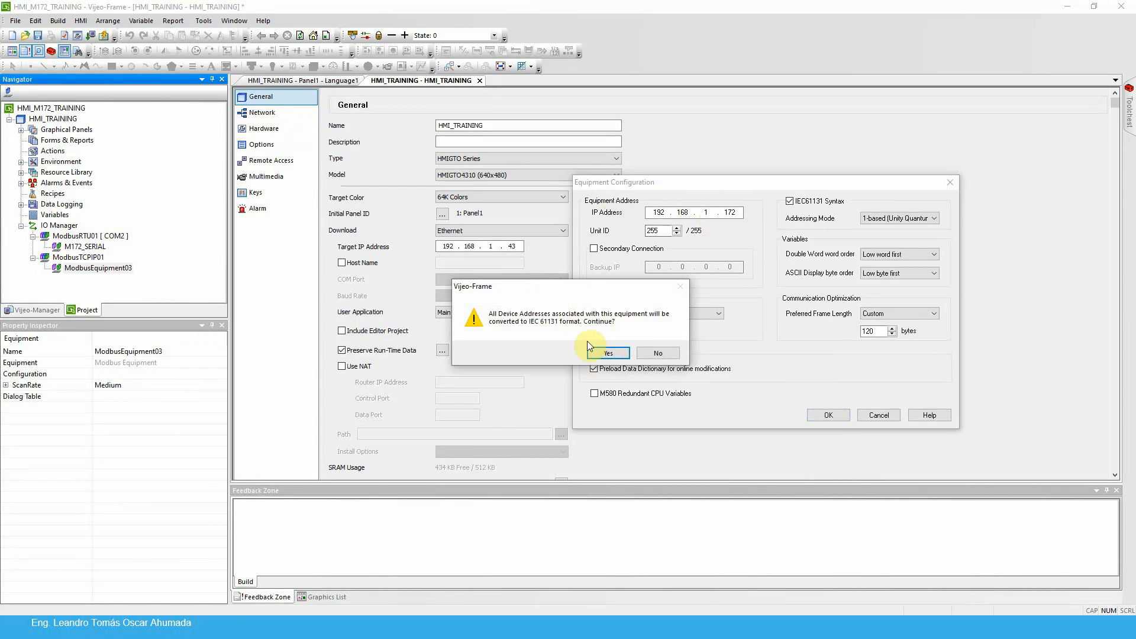
click(608, 354)
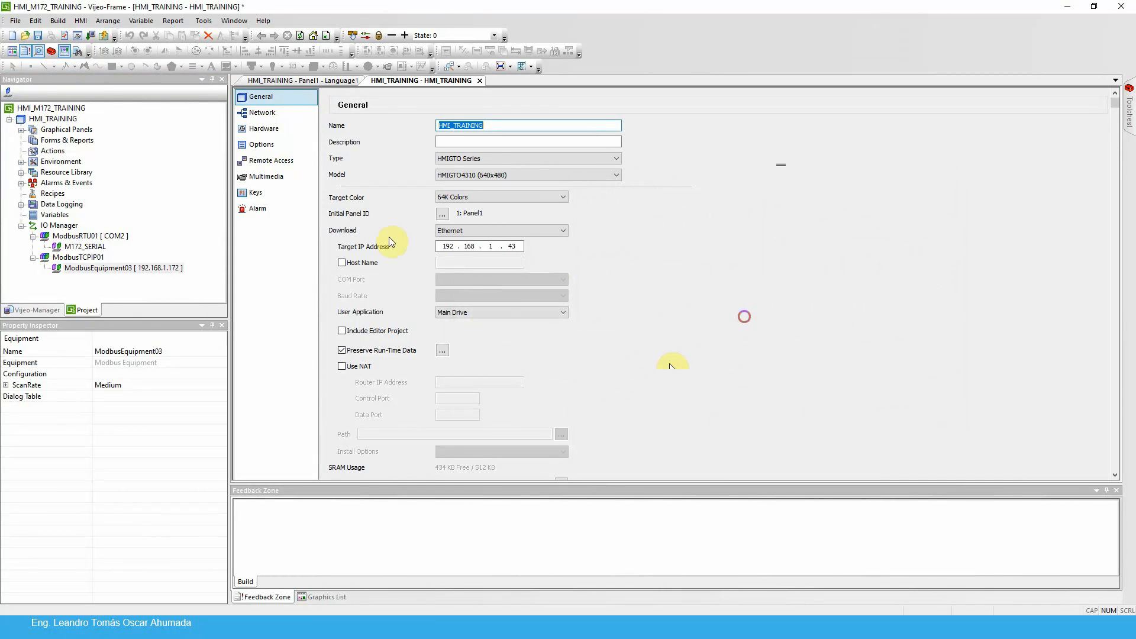
Rename the Modbus equipment under the ModbusTCPIP01 driver as M172_ETH
right_click(116, 268)
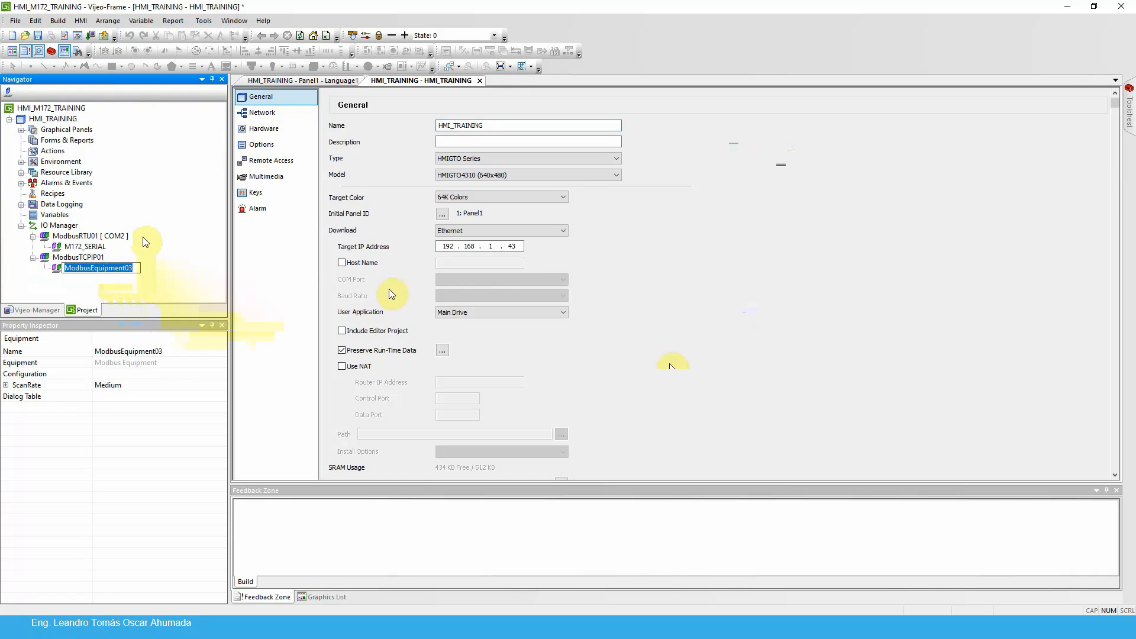
text(M17)
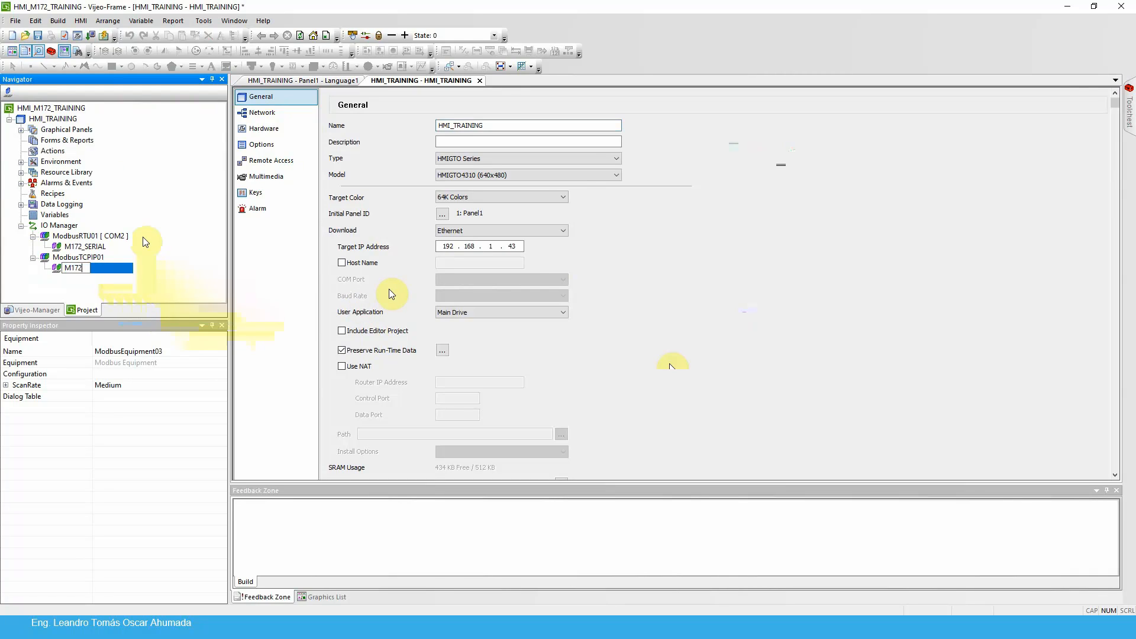
text(2_ETH)
key(Return)
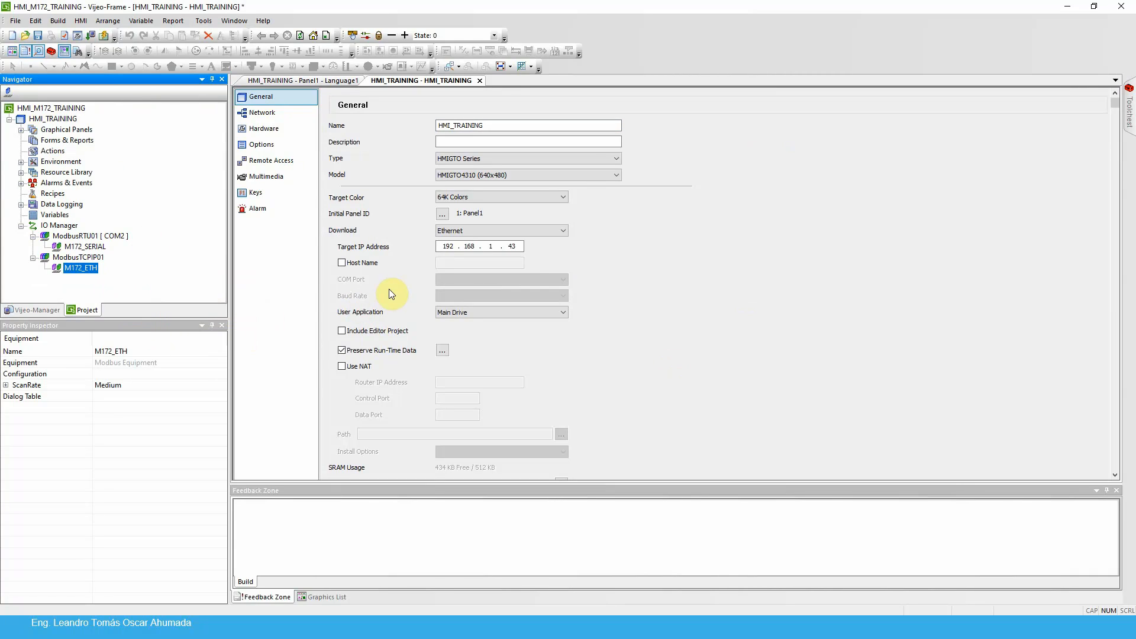
click(883, 287)
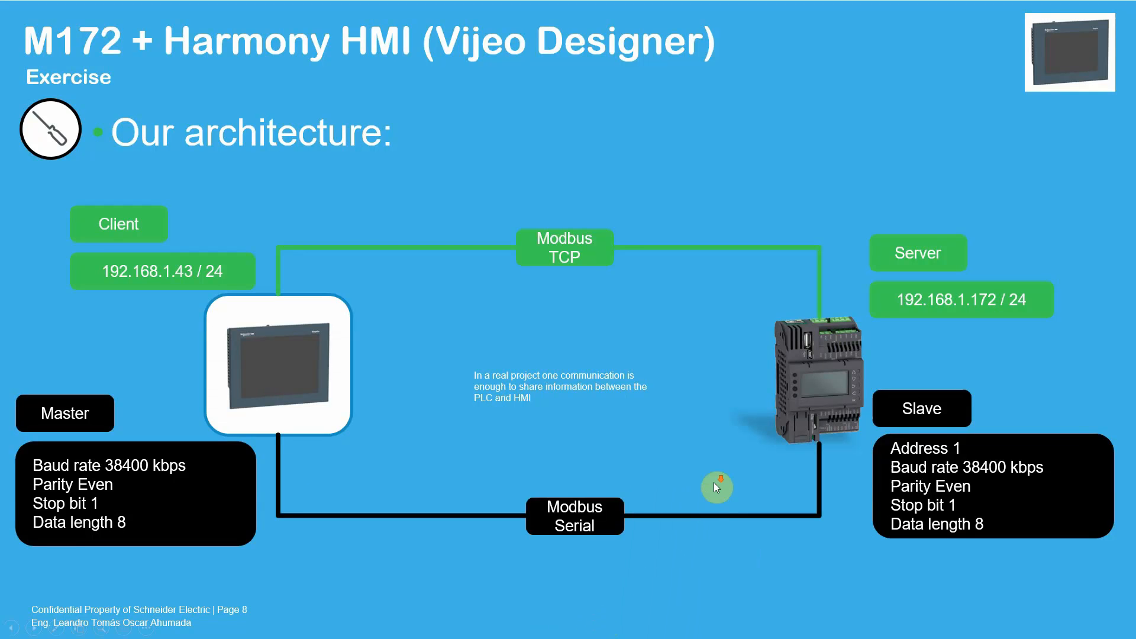
click(714, 482)
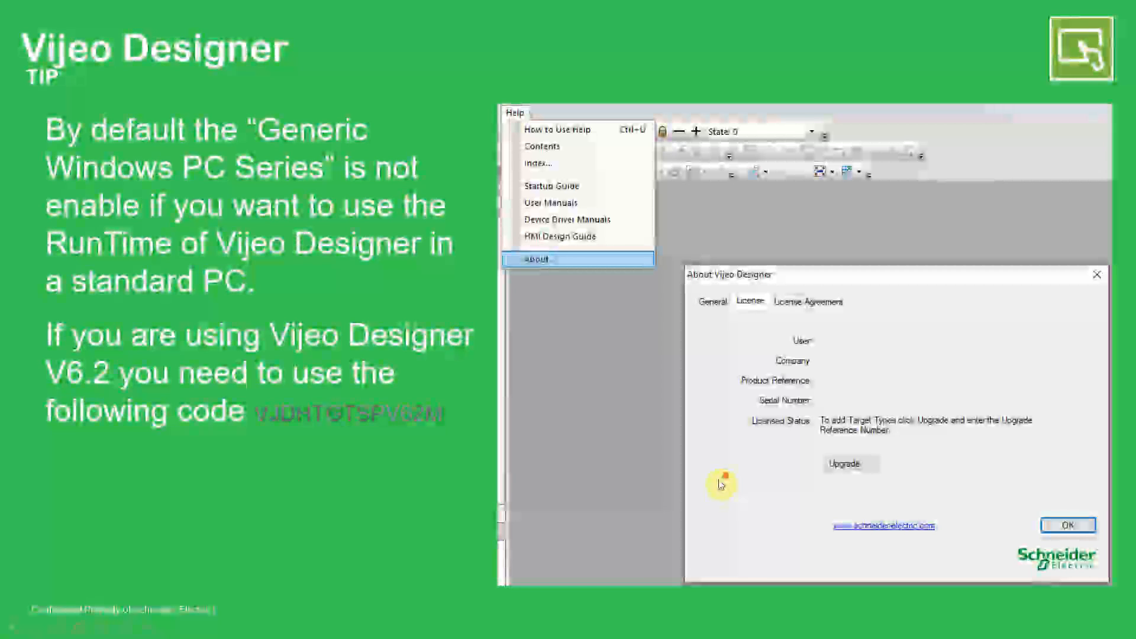